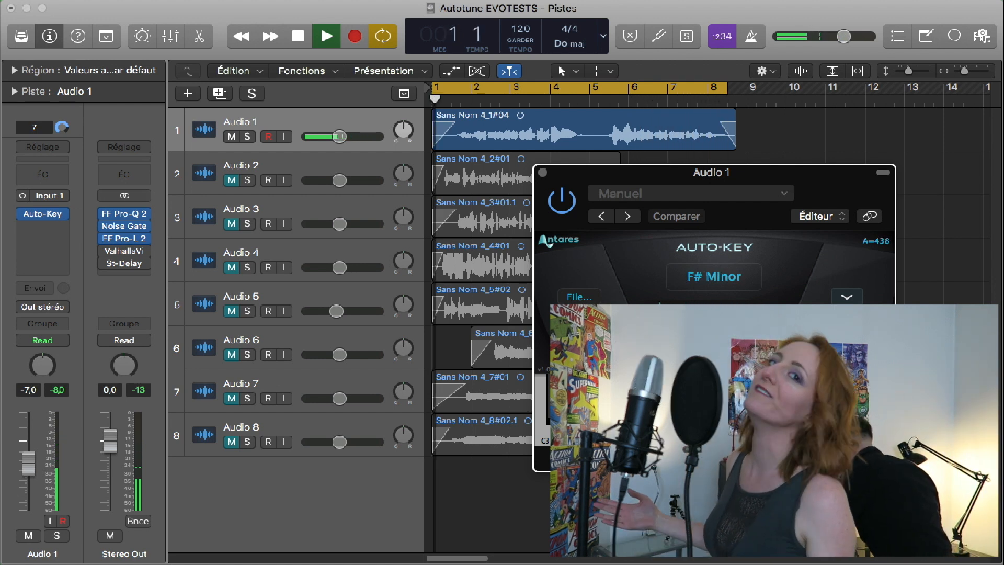
Step: Stop playback, insert Auto-Tune Pro as Mono->Stéréo on Audio 1 and send it the C Major key from Auto-Key
{"action": "key", "text": "space"}
{"action": "left_click", "coordinate": [42, 227]}
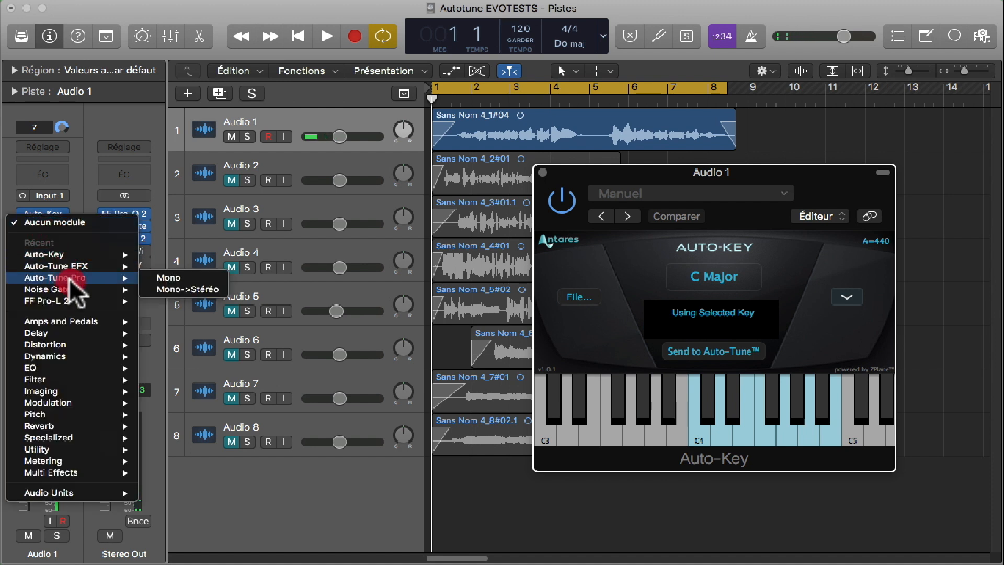
{"action": "left_click", "coordinate": [187, 289]}
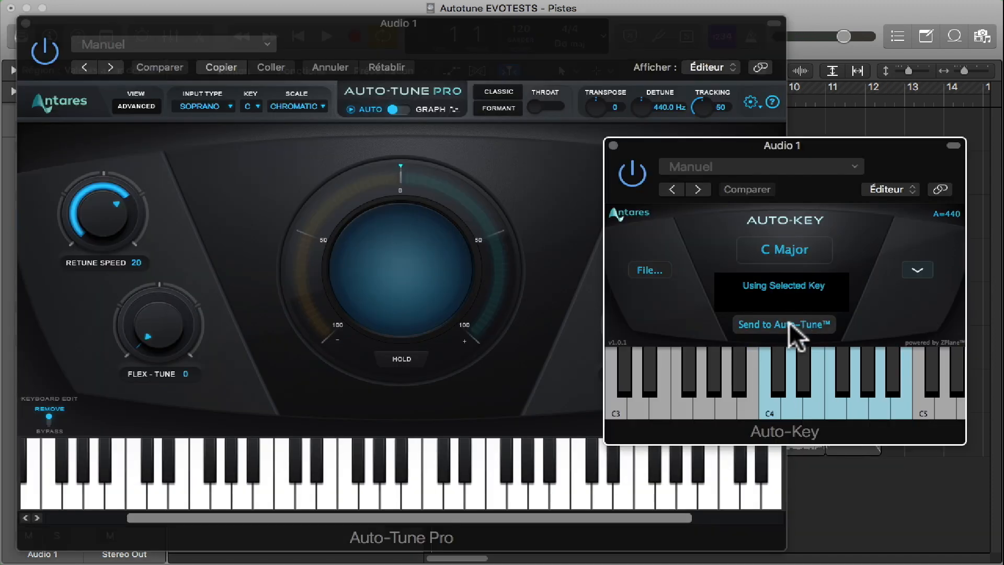
{"action": "left_click", "coordinate": [791, 325]}
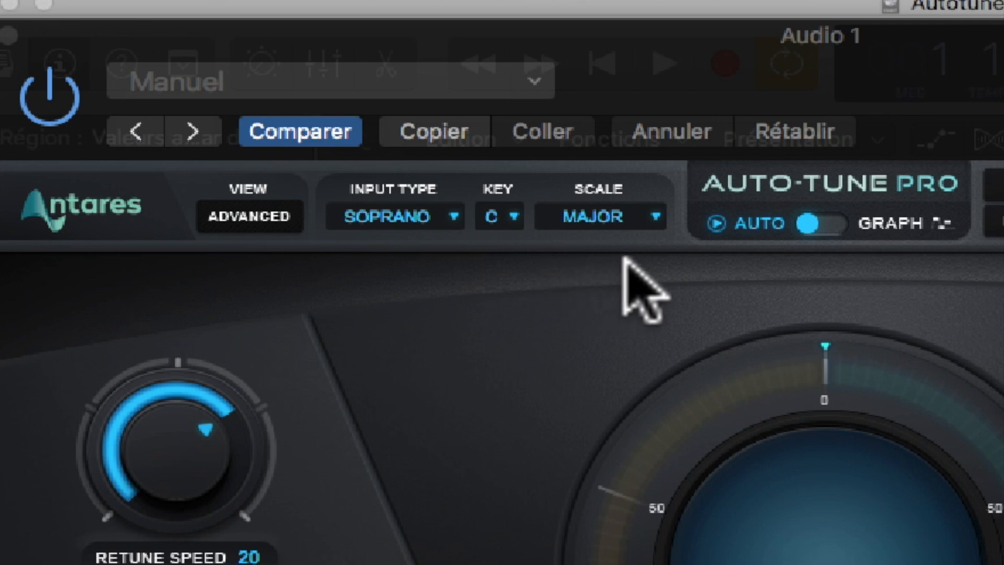
Step: Check the available input type, key and scale choices in Auto-Tune Pro without changing the current selections
{"action": "left_click", "coordinate": [403, 219]}
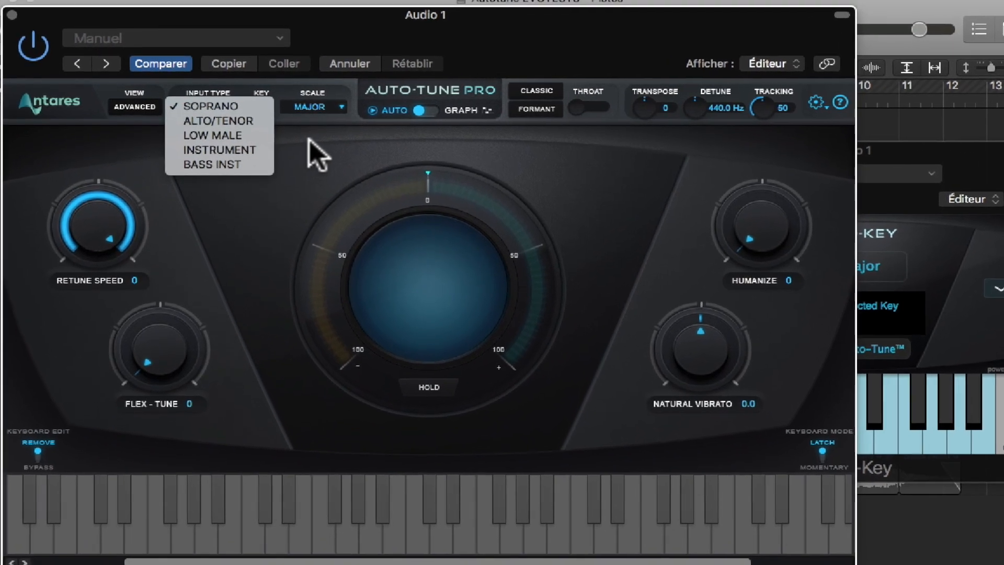
{"action": "left_click", "coordinate": [307, 148]}
{"action": "left_click", "coordinate": [281, 108]}
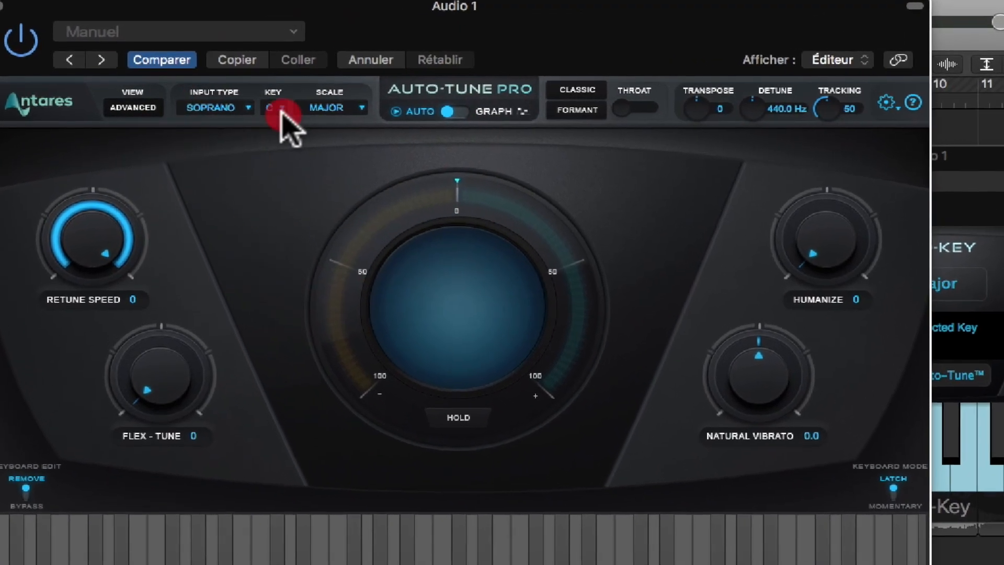
{"action": "left_click", "coordinate": [374, 147]}
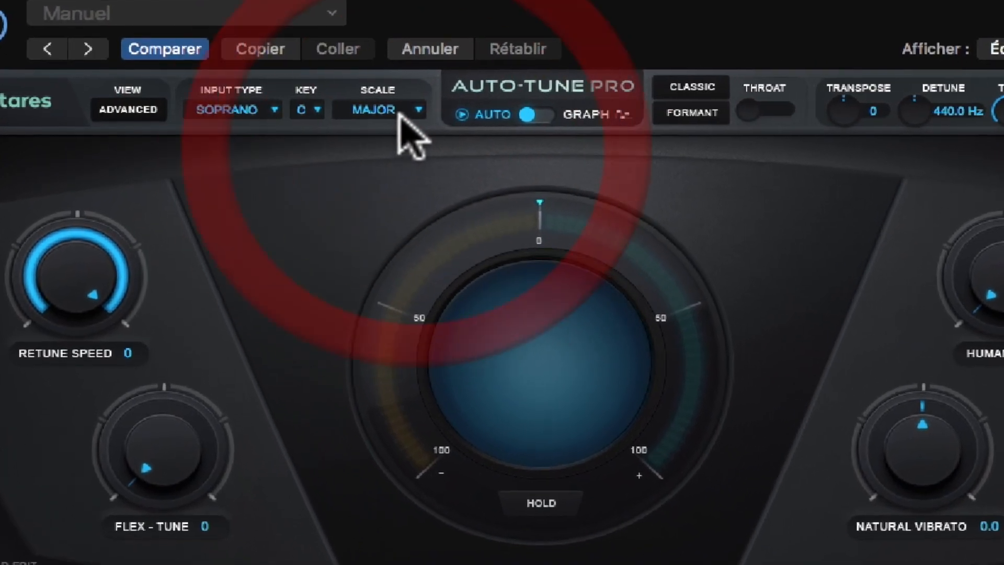
{"action": "left_click", "coordinate": [403, 111]}
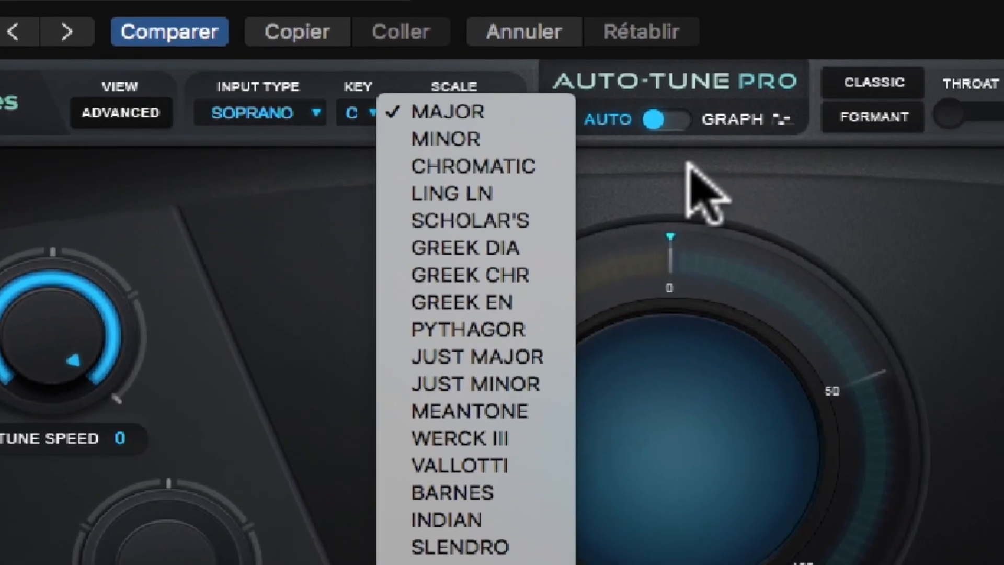
{"action": "left_click", "coordinate": [661, 163]}
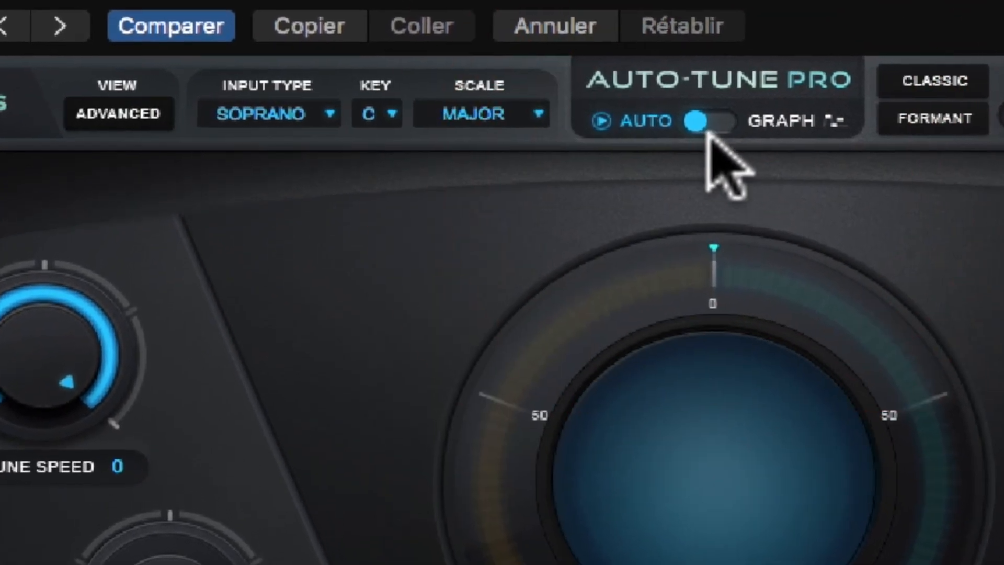
Step: Try out the Graph mode and the Classic and Formant options, returning each one to its original setting
{"action": "left_click", "coordinate": [701, 120]}
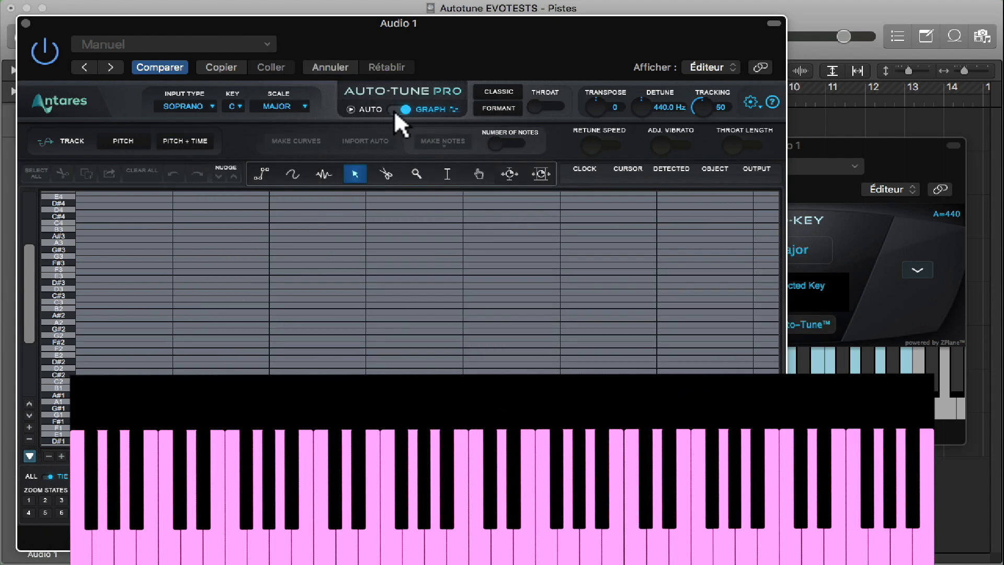
{"action": "left_click", "coordinate": [395, 110]}
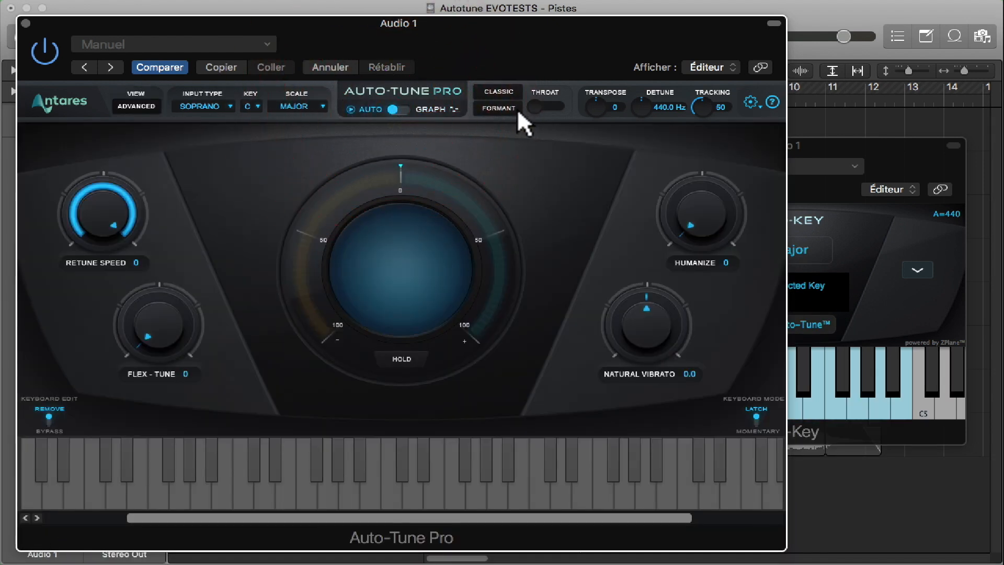
{"action": "left_click", "coordinate": [505, 93]}
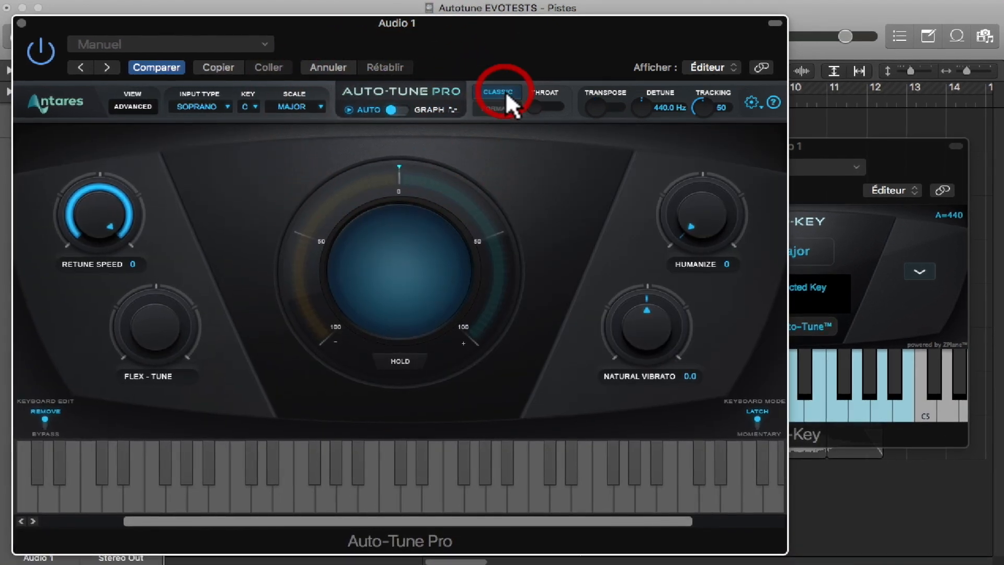
{"action": "left_click", "coordinate": [504, 93]}
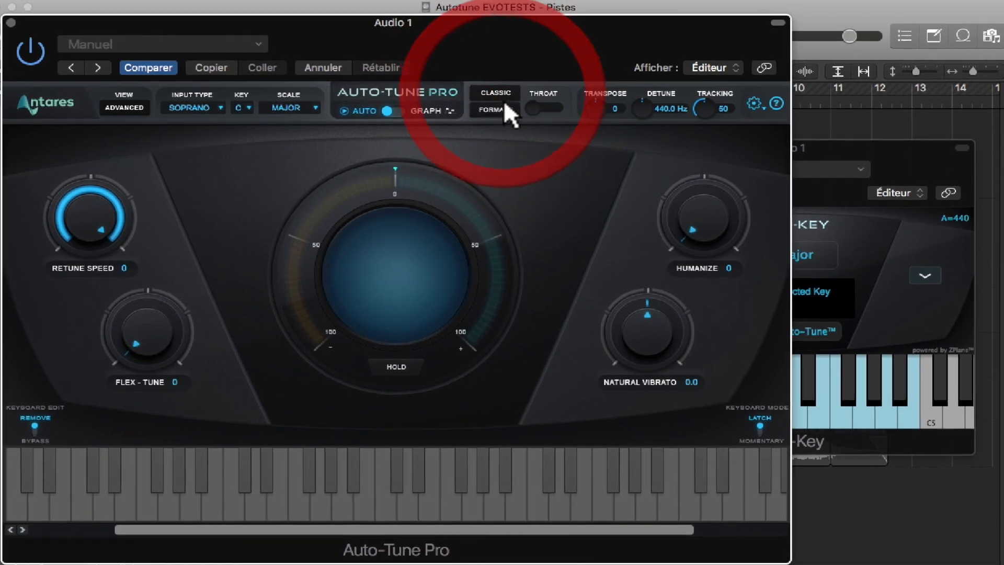
{"action": "left_click", "coordinate": [498, 112]}
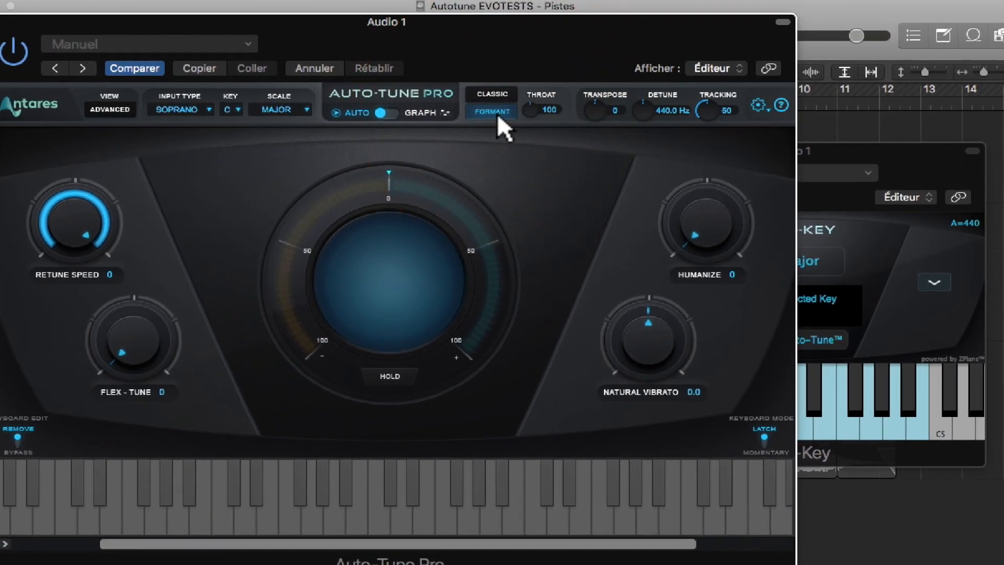
{"action": "left_click", "coordinate": [496, 112]}
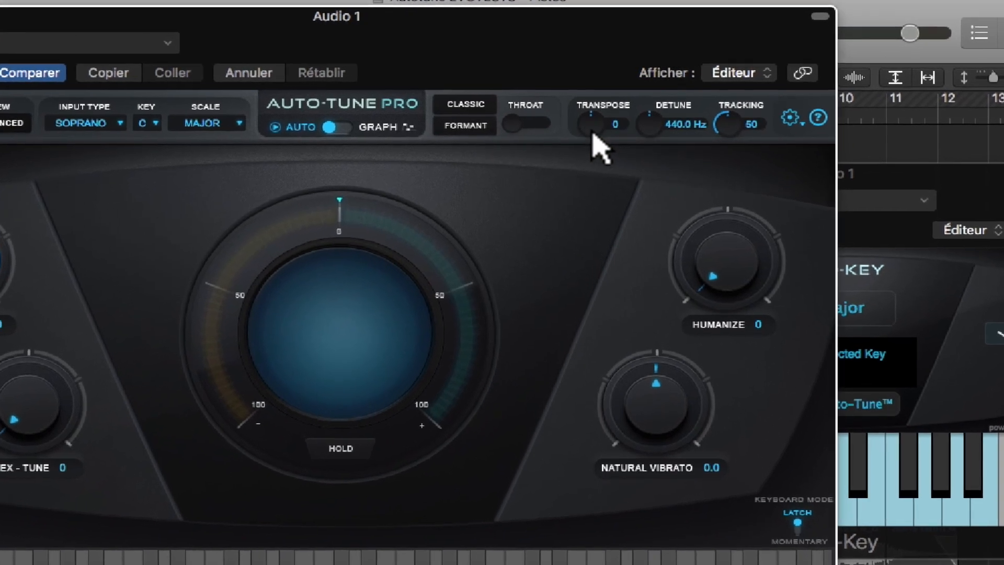
Step: Try the Transpose, Detune and Tracking controls, leaving Transpose at 0, Detune at 440.3 Hz and Tracking at 30
{"action": "left_click_drag", "start_coordinate": [579, 78], "coordinate": [586, 148]}
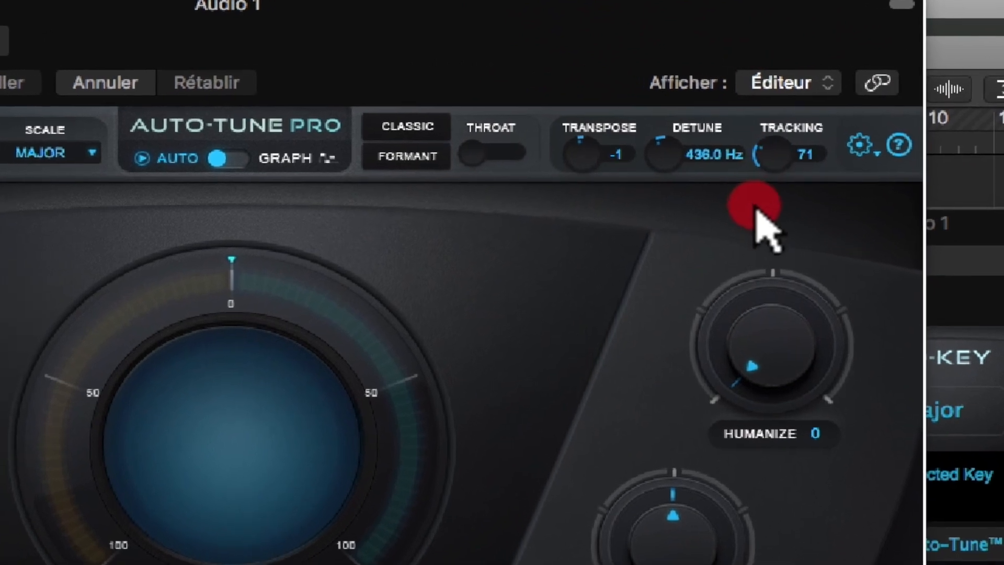
{"action": "left_click_drag", "start_coordinate": [751, 19], "coordinate": [748, 78]}
{"action": "left_click_drag", "start_coordinate": [675, 170], "coordinate": [672, 172]}
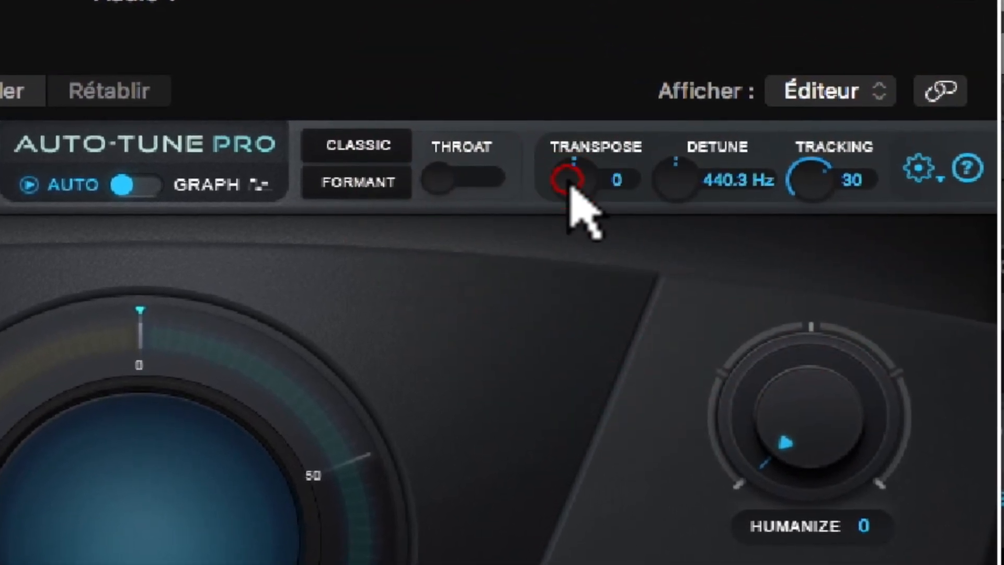
Step: Try different Flex-Tune amounts on Audio 1 while the vocal plays
{"action": "left_click", "coordinate": [162, 253]}
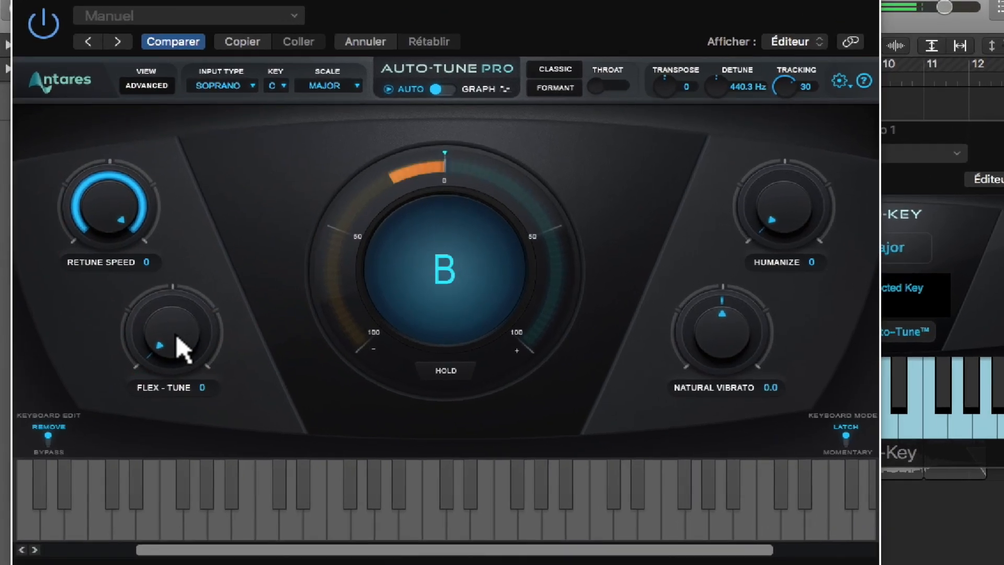
{"action": "left_click", "coordinate": [177, 347]}
{"action": "left_click_drag", "start_coordinate": [180, 351], "coordinate": [179, 348]}
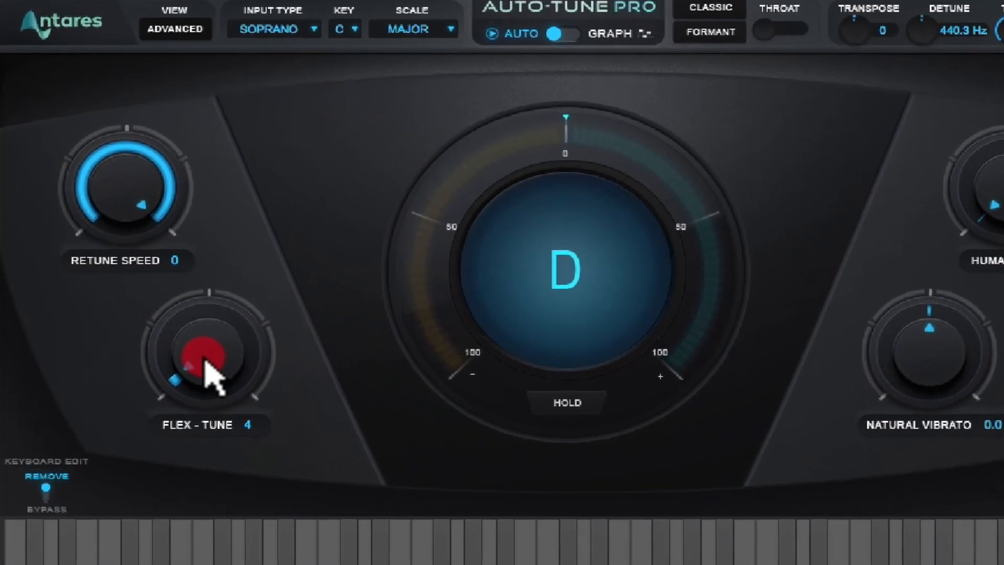
{"action": "left_click_drag", "start_coordinate": [238, 385], "coordinate": [238, 388]}
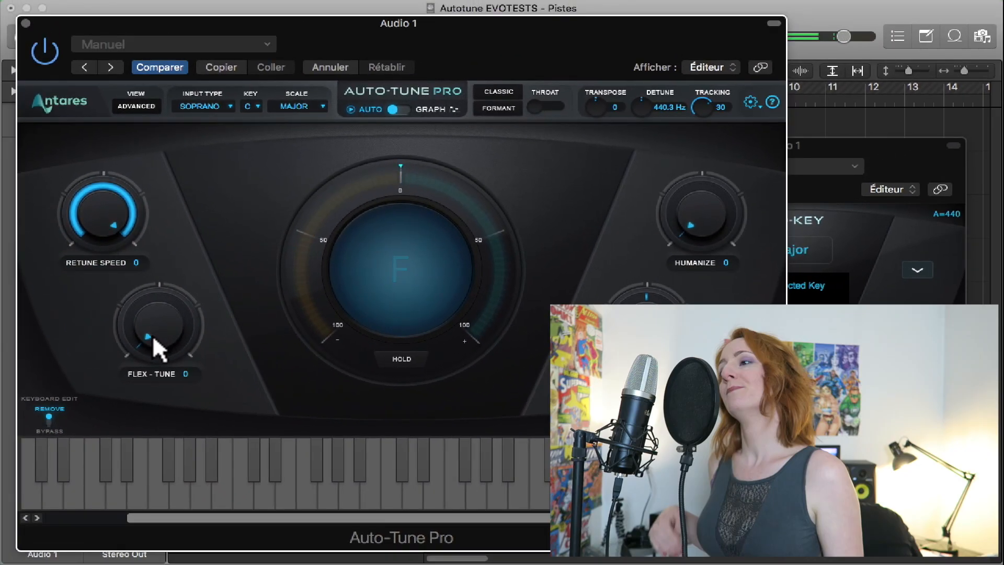
{"action": "left_click_drag", "start_coordinate": [167, 344], "coordinate": [146, 274]}
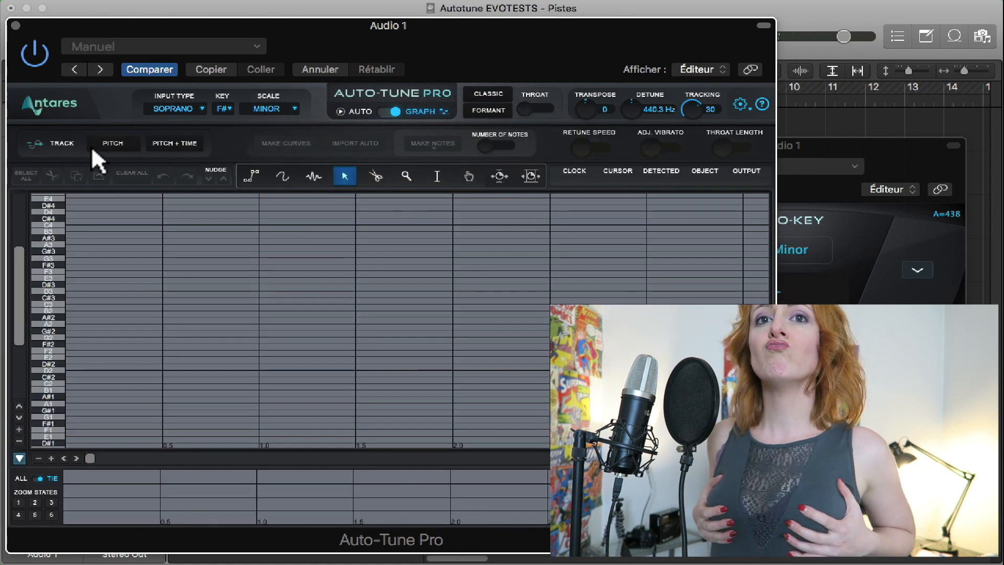
Step: Capture the Audio 1 vocal in Graph mode with Pitch + Time tracking, then stop playback
{"action": "left_click", "coordinate": [169, 148]}
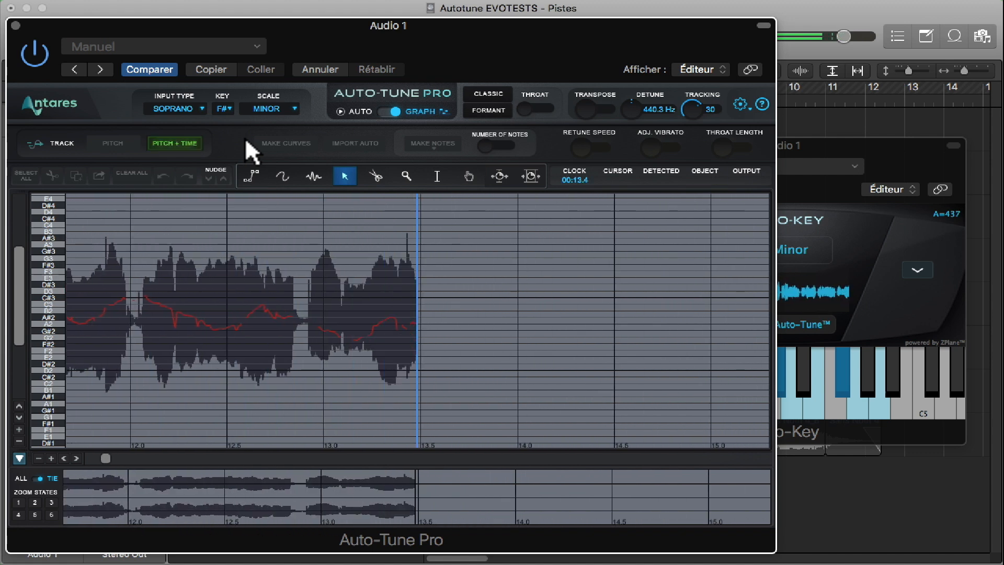
{"action": "key", "text": "space"}
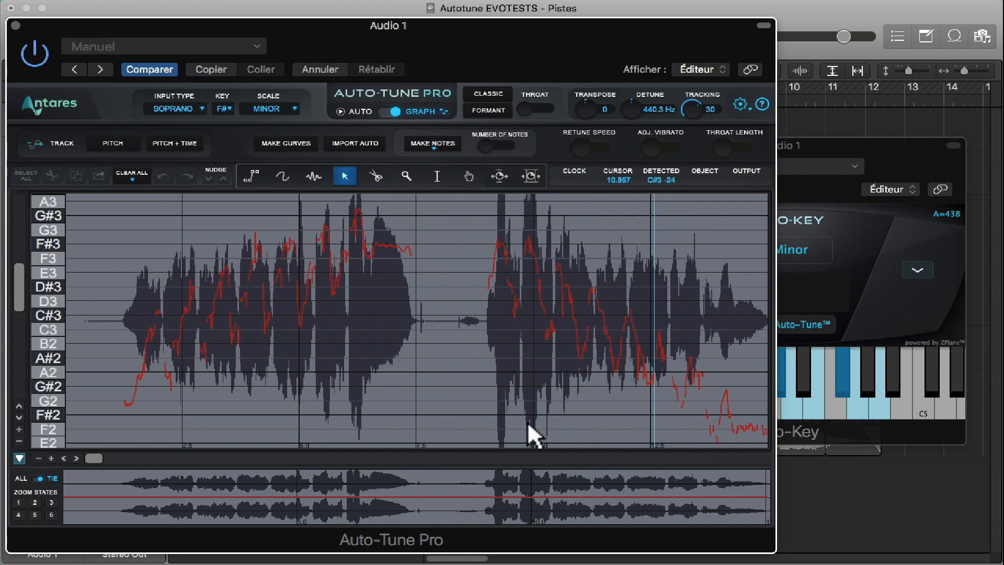
Step: Draw a correction line rising from B2 to F#3, held across the gap, falling to F#2 and held, then play it
{"action": "left_click", "coordinate": [249, 178]}
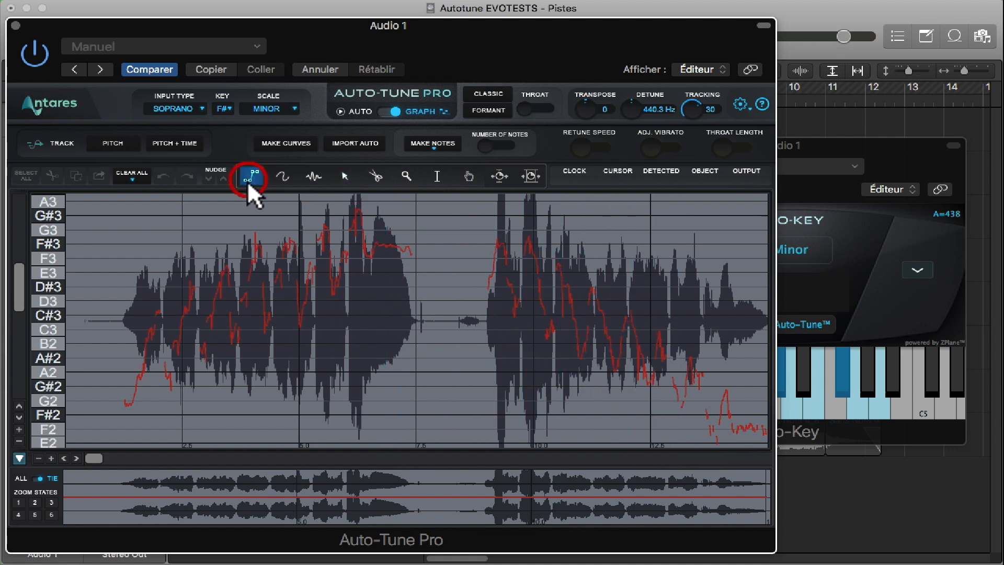
{"action": "left_click", "coordinate": [137, 350]}
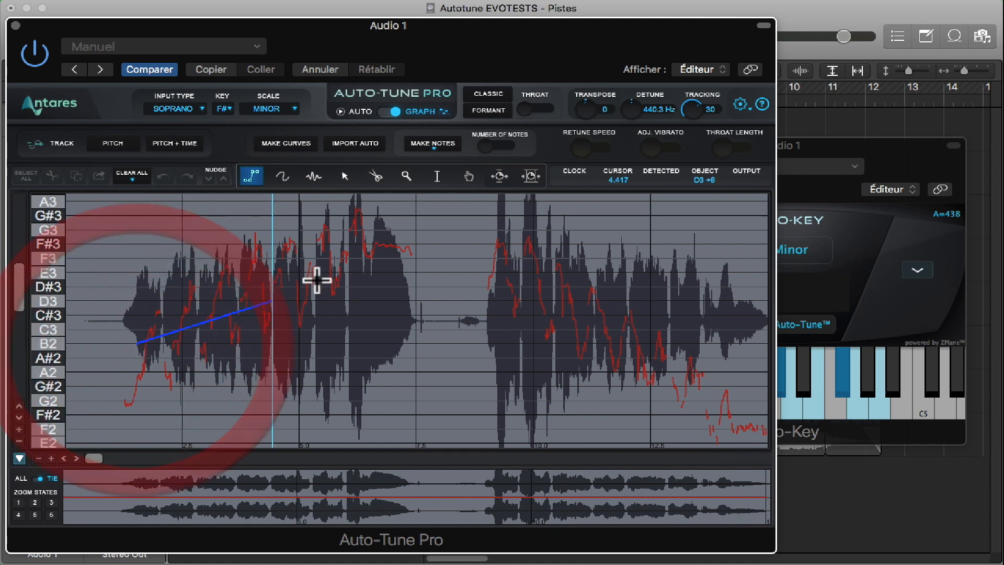
{"action": "left_click", "coordinate": [392, 242]}
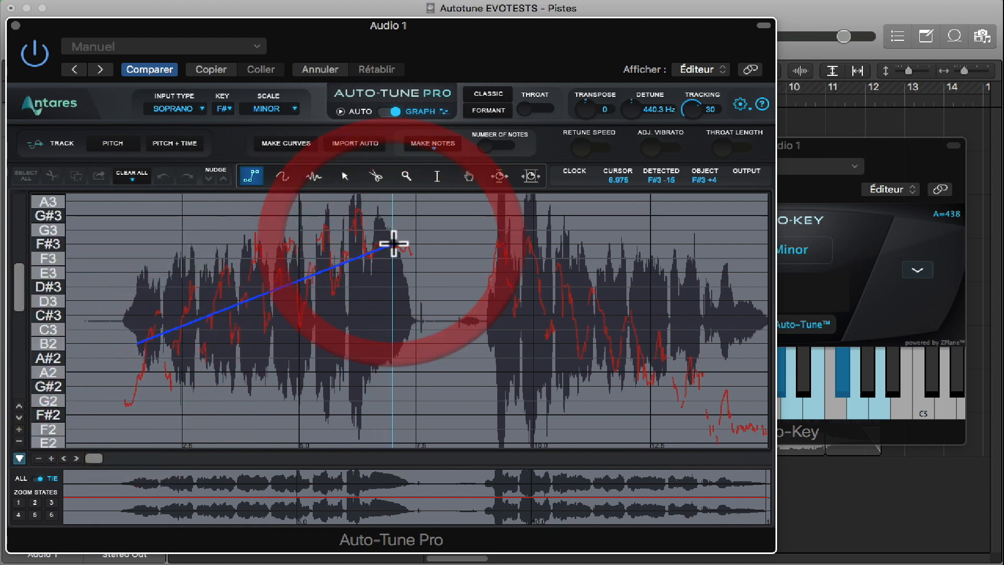
{"action": "left_click", "coordinate": [493, 244]}
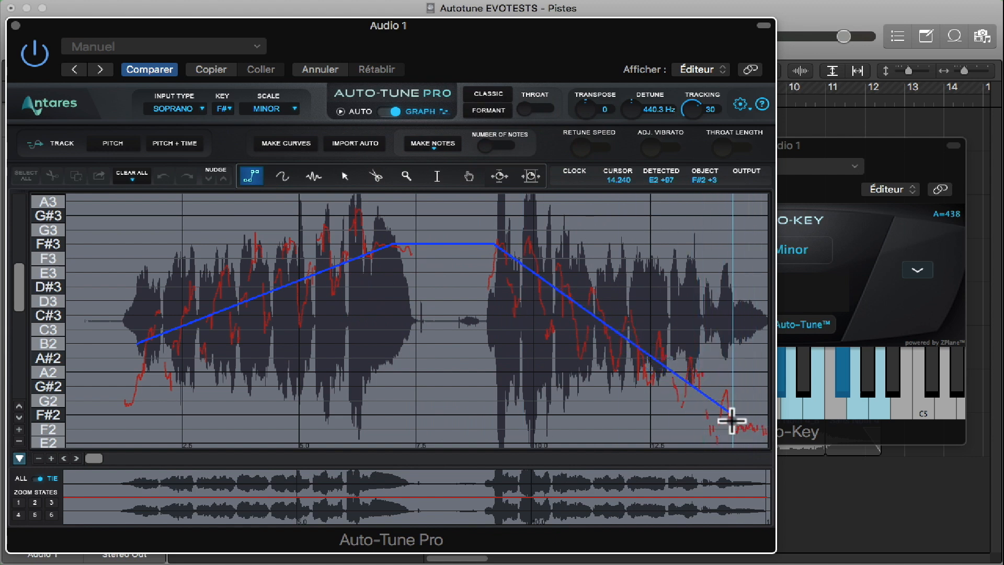
{"action": "left_click", "coordinate": [718, 416]}
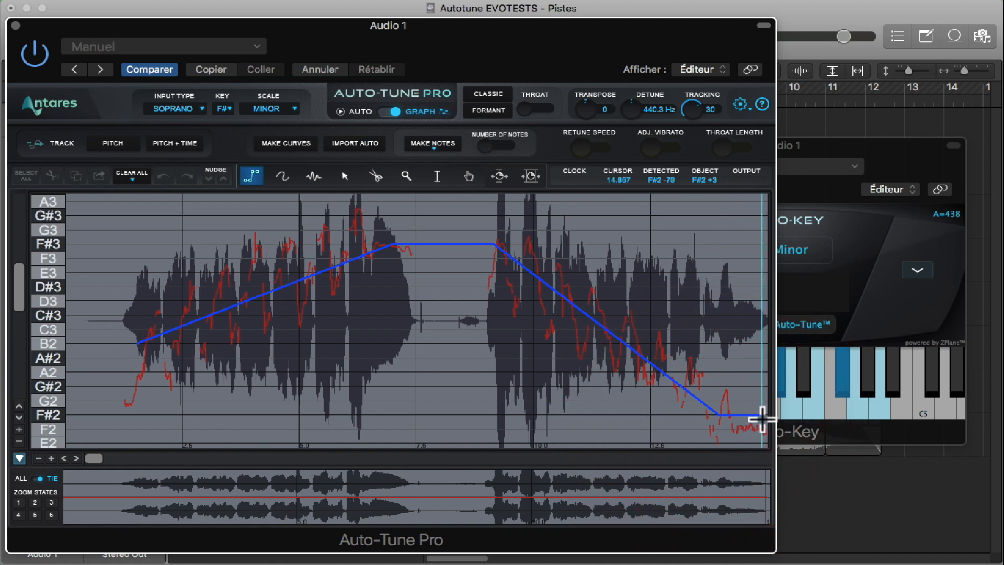
{"action": "left_click", "coordinate": [765, 419]}
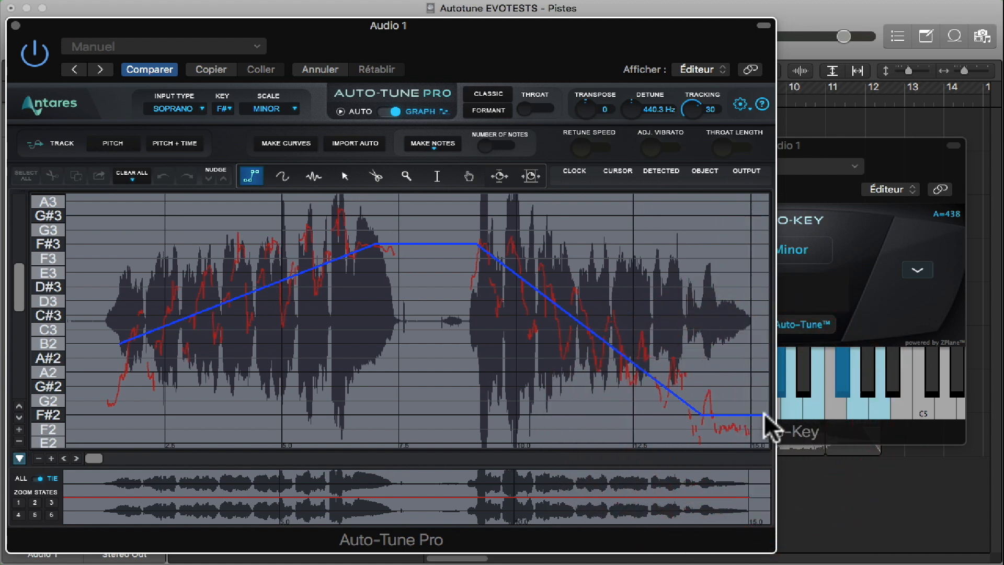
{"action": "double_click", "coordinate": [757, 415]}
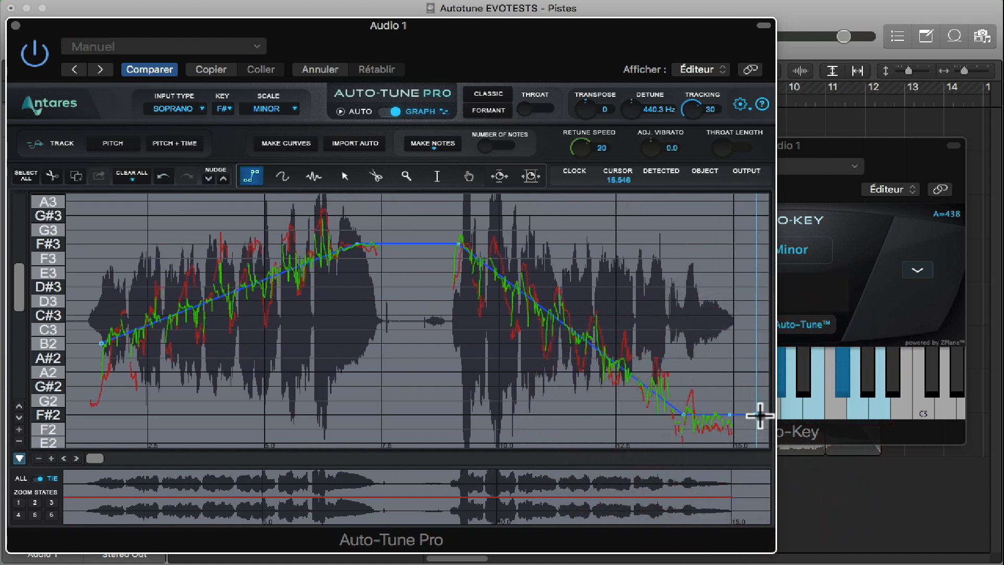
{"action": "key", "text": "space"}
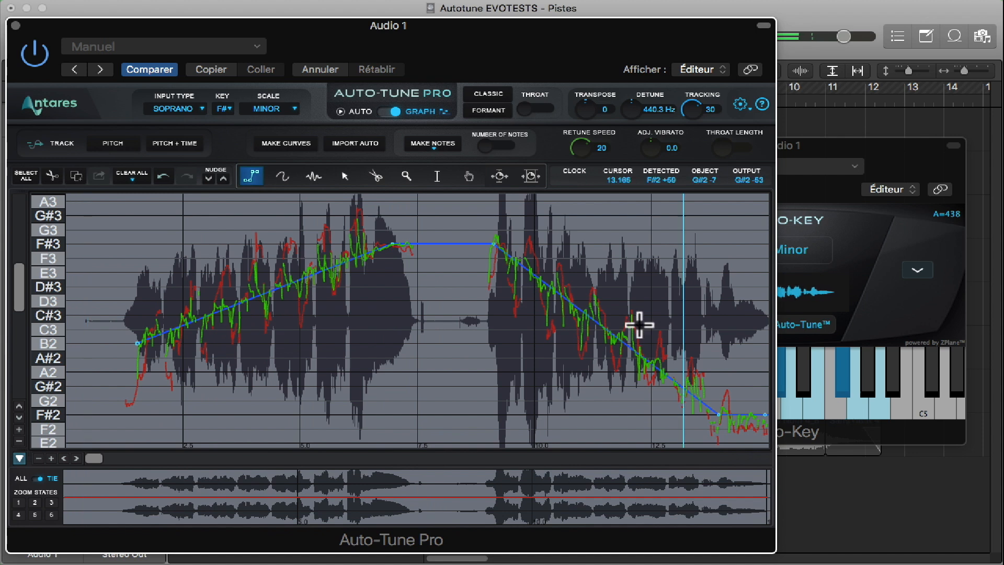
Step: Generate note objects from the tracked vocal, with the number of notes at 51
{"action": "left_click", "coordinate": [387, 111]}
{"action": "left_click", "coordinate": [482, 143]}
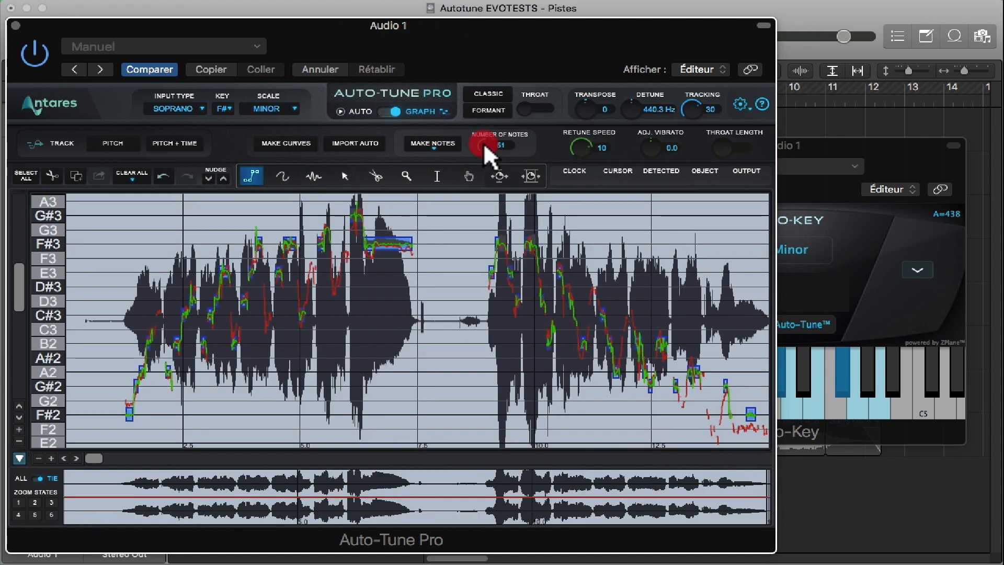
{"action": "left_click_drag", "start_coordinate": [483, 146], "coordinate": [478, 149]}
Step: Raise the pitch of the E3 note near 3.4 s and play back the vocal
{"action": "left_click", "coordinate": [406, 176]}
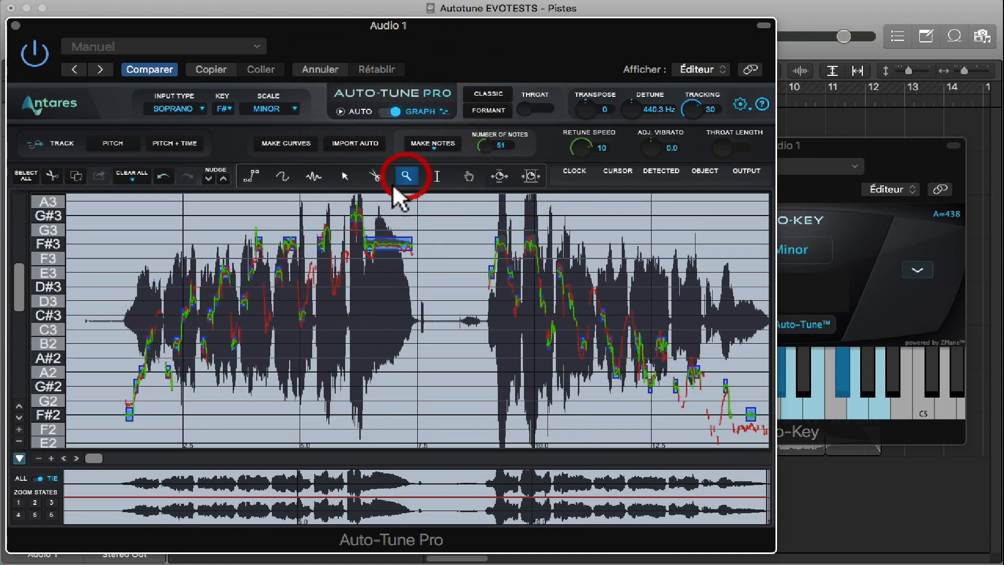
{"action": "left_click_drag", "start_coordinate": [325, 308], "coordinate": [330, 325]}
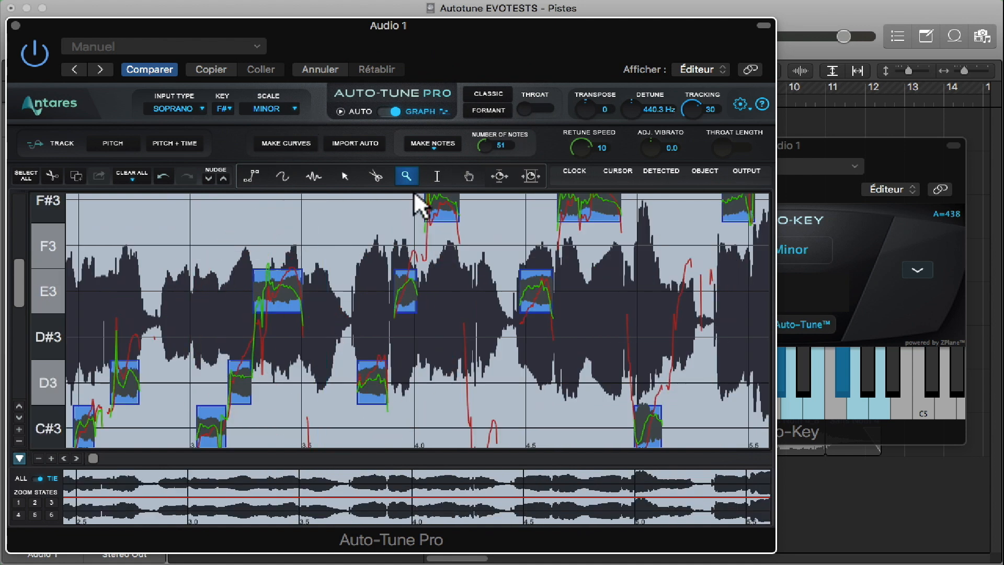
{"action": "left_click_drag", "start_coordinate": [286, 278], "coordinate": [292, 231]}
{"action": "key", "text": "space"}
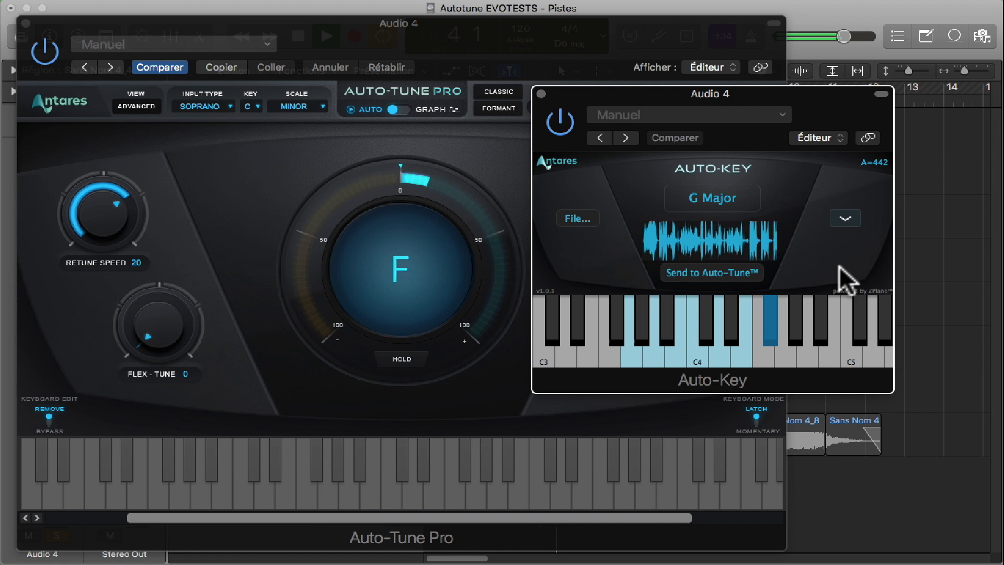
Step: Set Retune Speed to 0, Flex-Tune to 30 and Humanize to 59 for the Audio 4 vocal in Auto-Tune Pro
{"action": "left_click", "coordinate": [110, 230]}
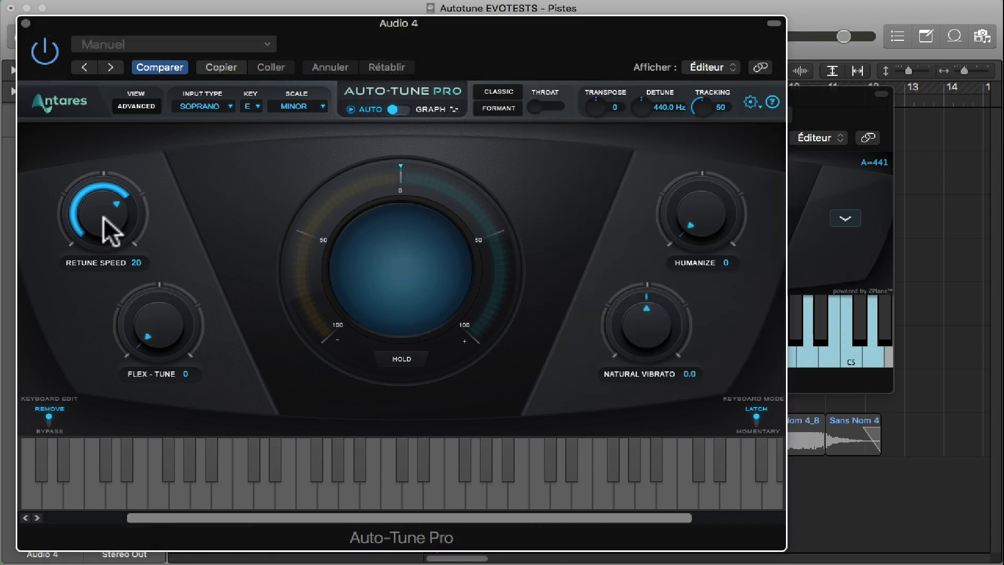
{"action": "left_click_drag", "start_coordinate": [110, 230], "coordinate": [115, 154]}
{"action": "left_click_drag", "start_coordinate": [157, 340], "coordinate": [159, 324]}
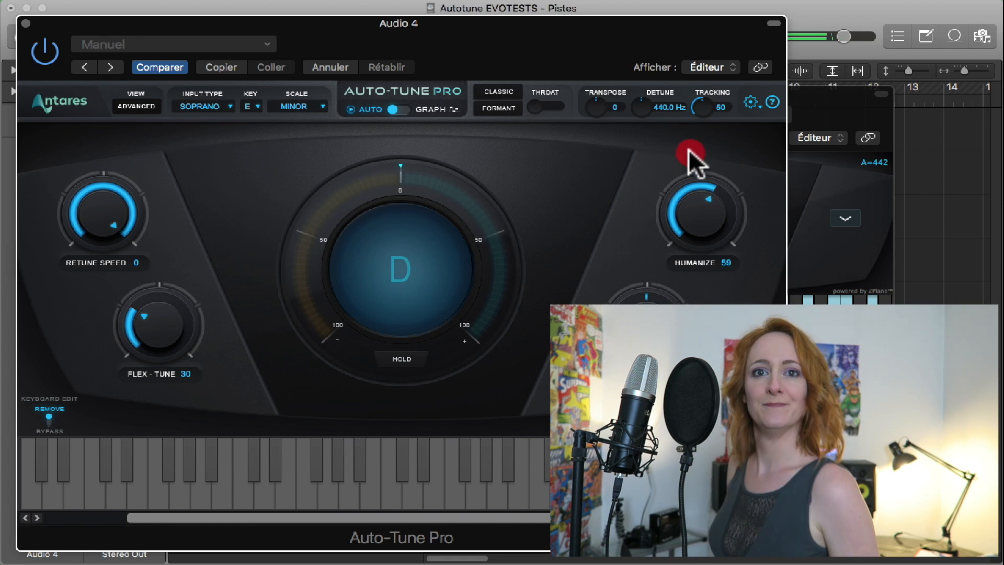
Step: Enable Formant with Throat at 100, try Transpose at 12 before returning it to 0, and adjust Tracking
{"action": "left_click", "coordinate": [539, 58]}
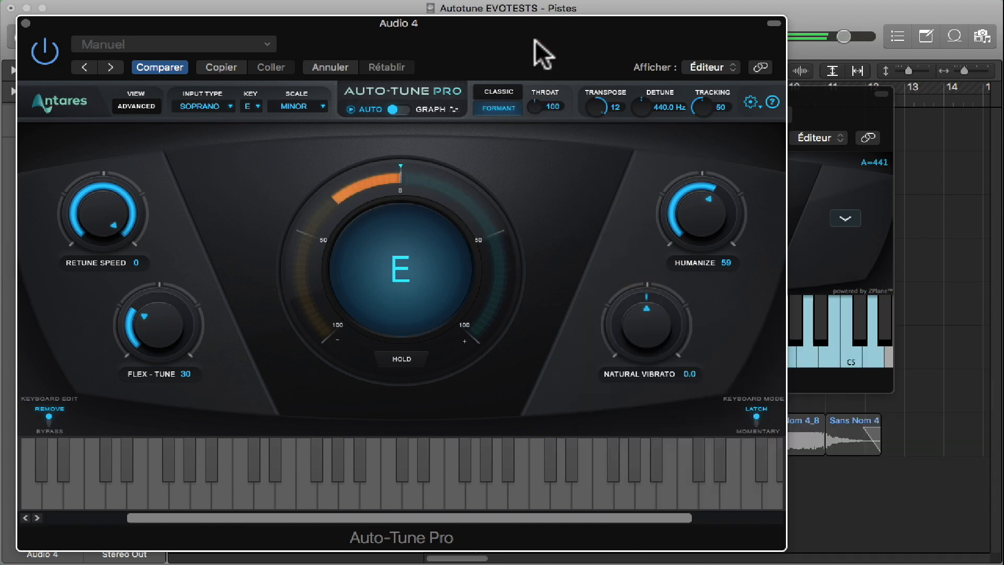
{"action": "left_click_drag", "start_coordinate": [601, 105], "coordinate": [594, 173]}
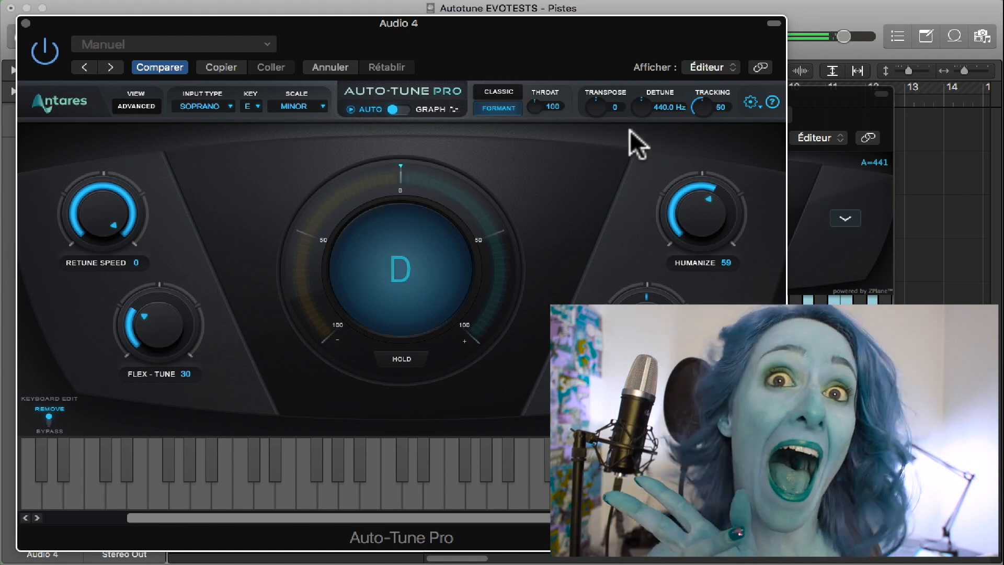
{"action": "left_click_drag", "start_coordinate": [703, 107], "coordinate": [705, 1]}
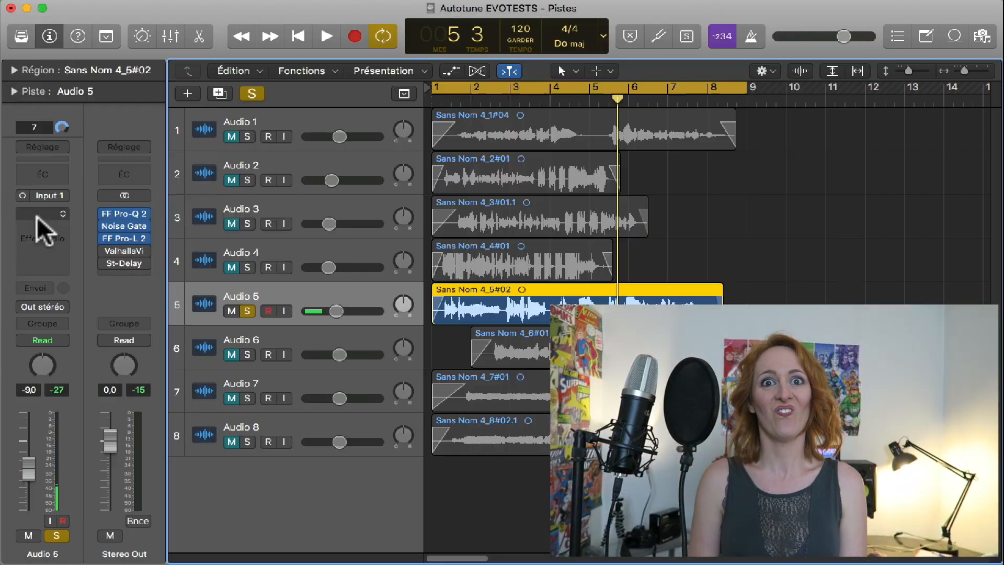
Step: Insert Auto-Key and Auto-Tune Pro on the Audio 5 track and play the vocal to detect its key
{"action": "left_click", "coordinate": [45, 222]}
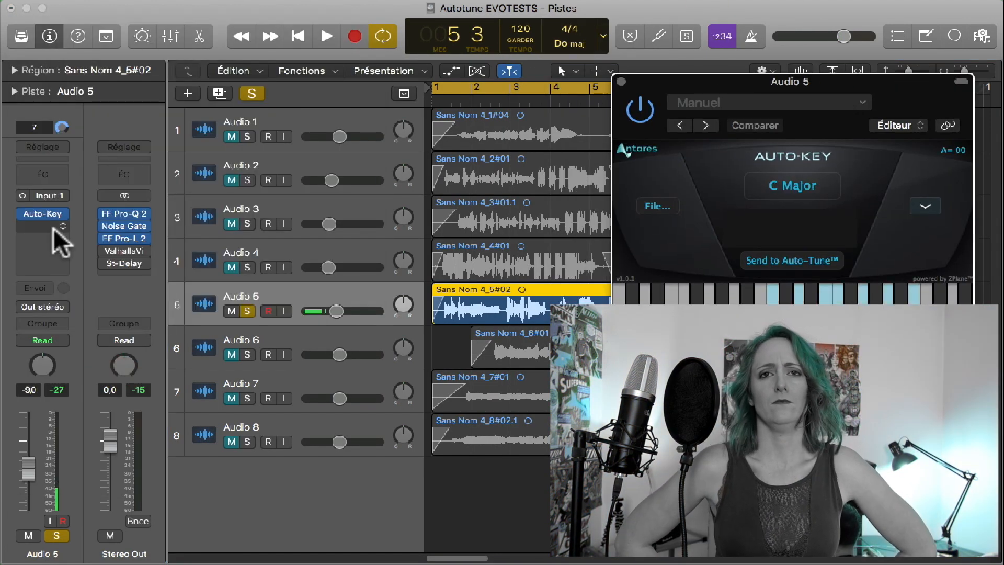
{"action": "left_click", "coordinate": [56, 236]}
{"action": "left_click", "coordinate": [177, 290]}
{"action": "left_click", "coordinate": [850, 90]}
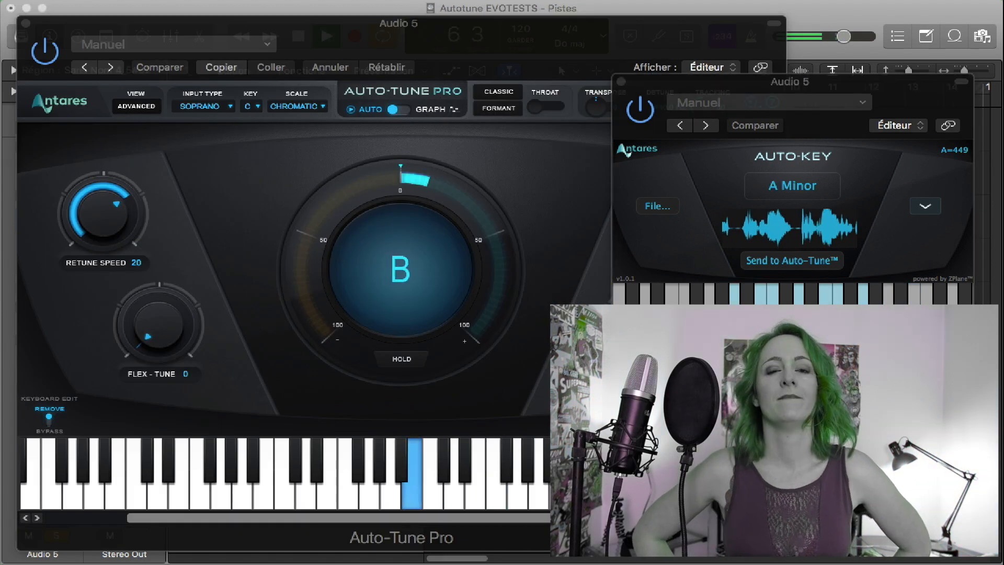
{"action": "key", "text": "space"}
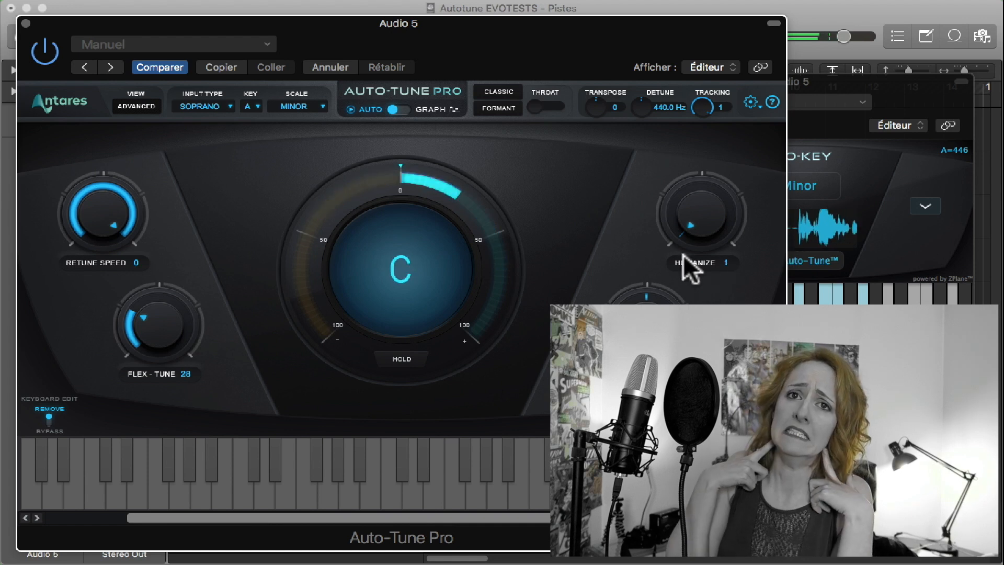
Step: Track the Audio 5 vocal's pitch in Graph mode and lower the early correction curve peaking at F3 by one semitone
{"action": "left_click", "coordinate": [403, 110]}
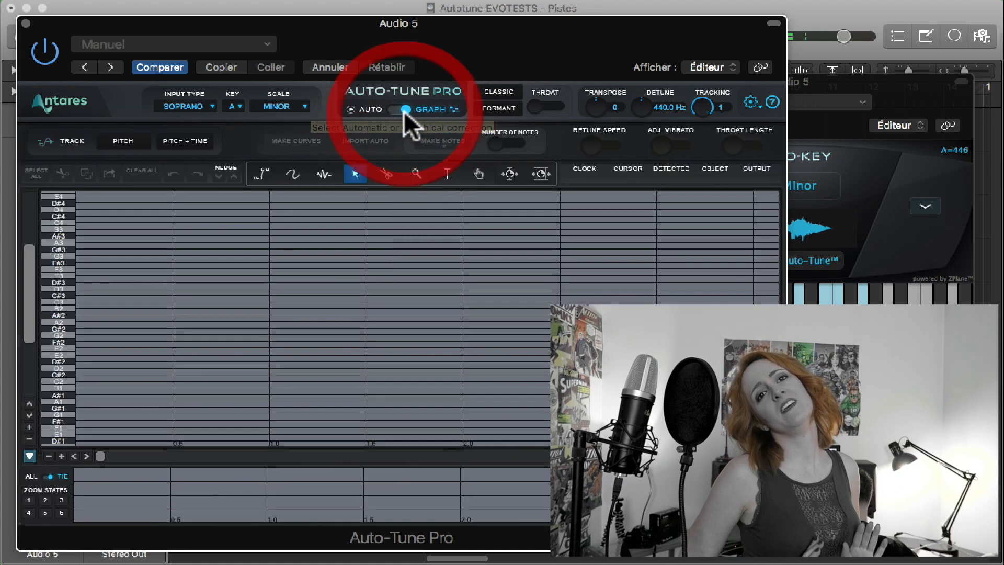
{"action": "left_click", "coordinate": [124, 141]}
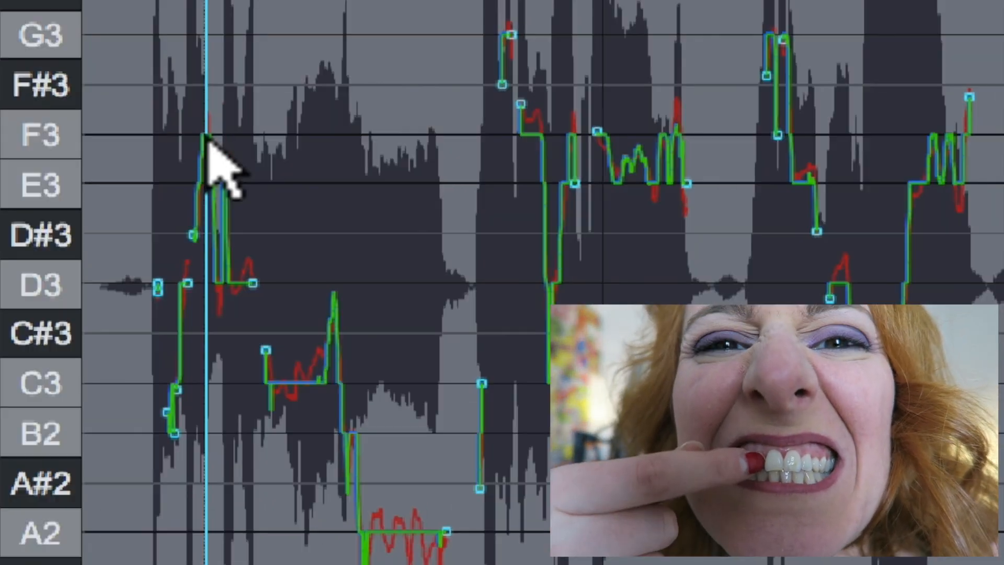
{"action": "left_click_drag", "start_coordinate": [206, 139], "coordinate": [197, 184]}
{"action": "key", "text": "space"}
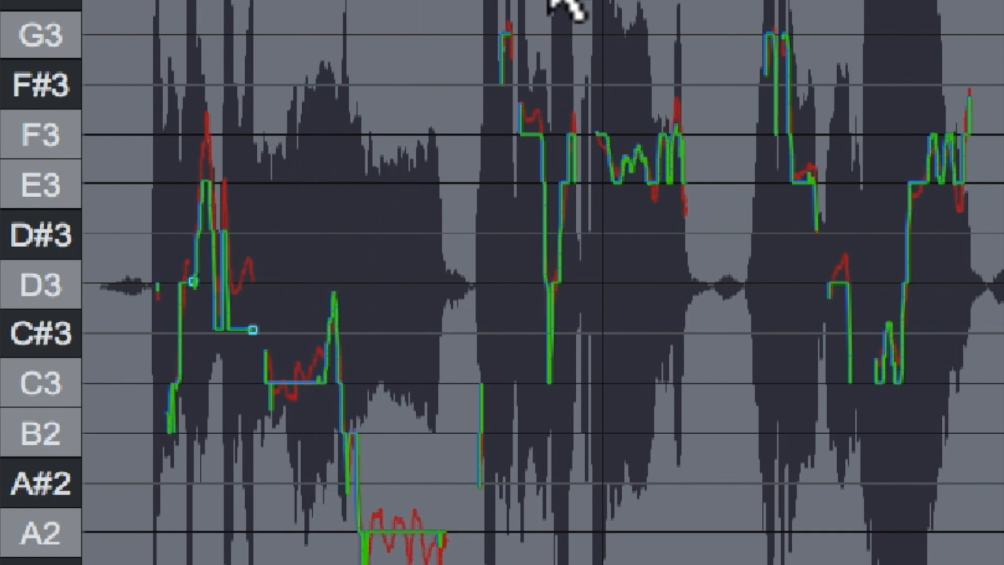
Step: Draw a flat correction line at C3 over the falling notes, audition it, and redraw its second half rising to D3
{"action": "left_click_drag", "start_coordinate": [277, 385], "coordinate": [475, 385]}
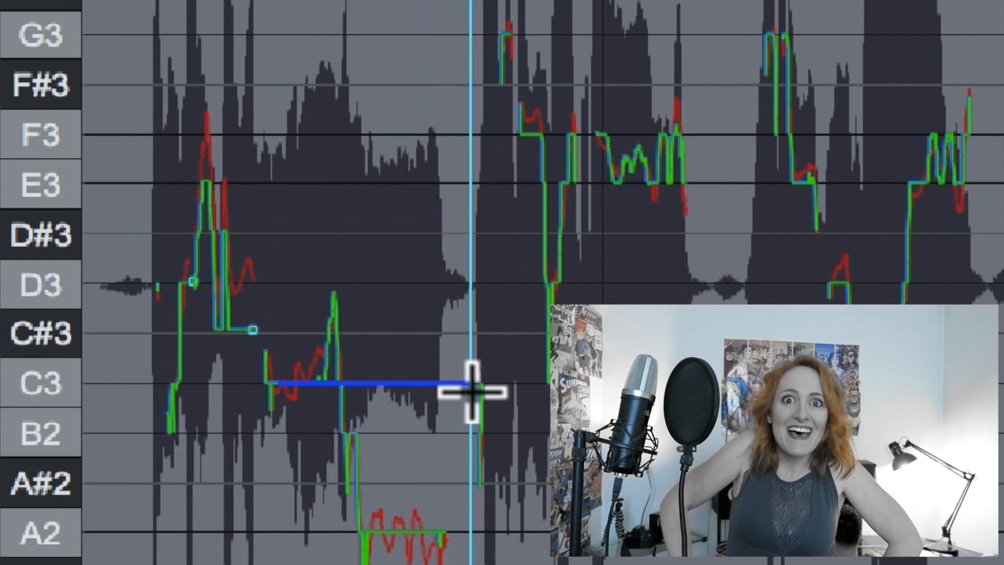
{"action": "left_click", "coordinate": [472, 390]}
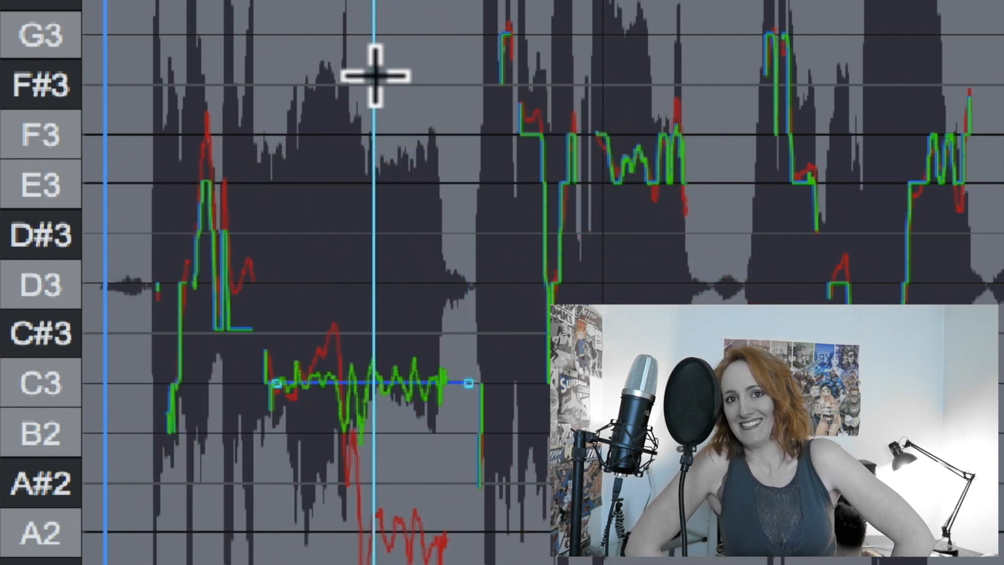
{"action": "key", "text": "space"}
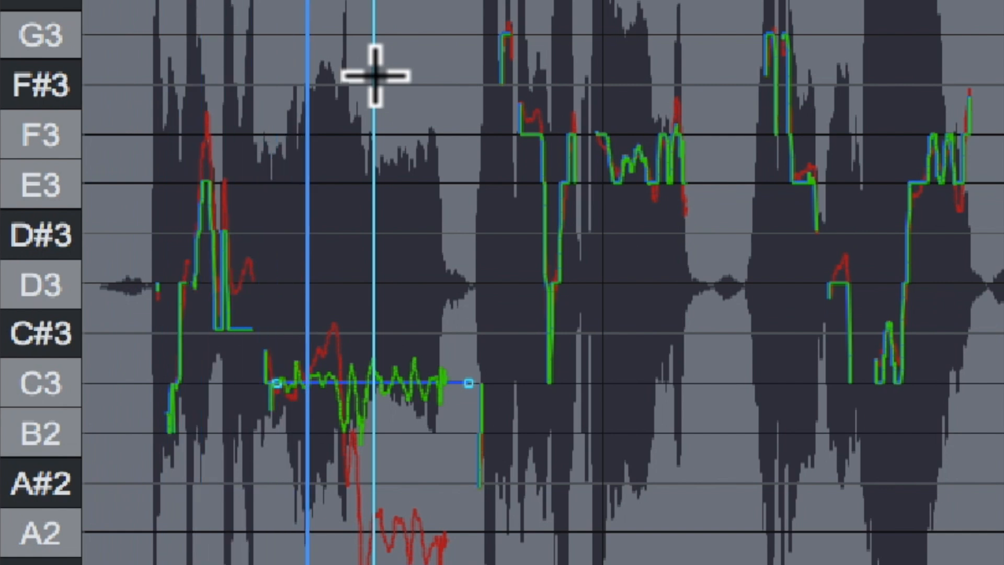
{"action": "left_click", "coordinate": [354, 382]}
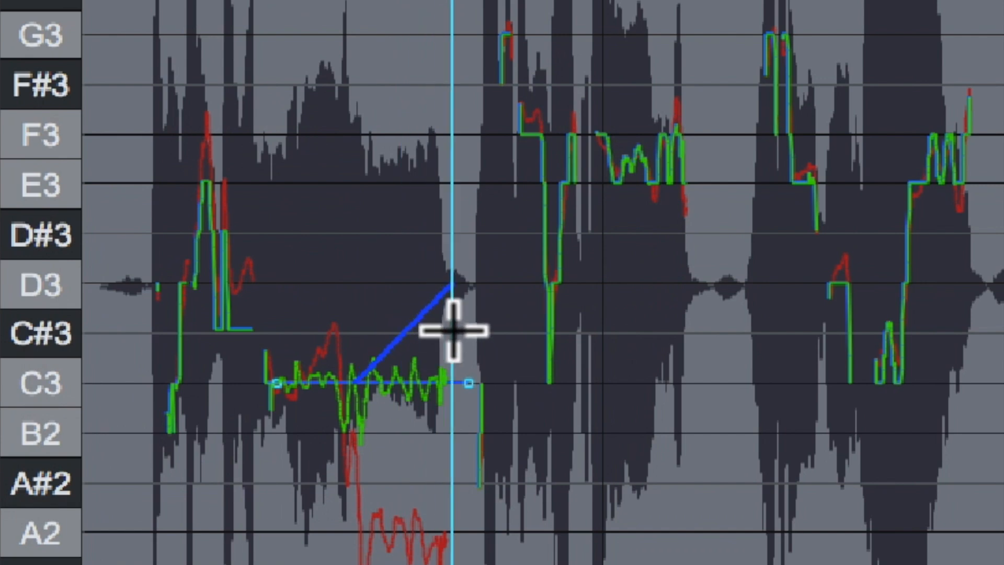
{"action": "double_click", "coordinate": [472, 285]}
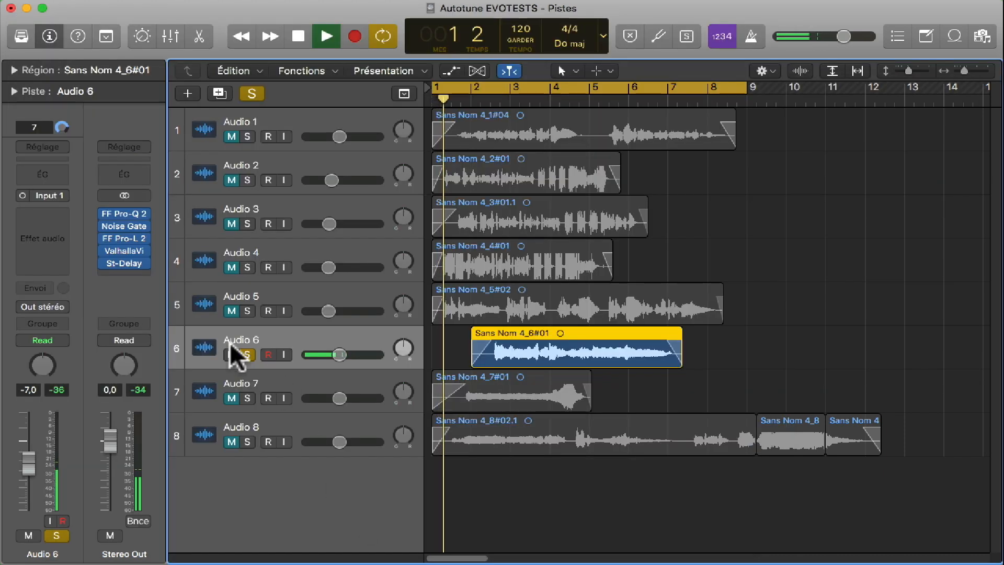
Step: Adjust the ValhallaVi effect on the Stereo Out channel, close it, and play back the Audio 6 vocal
{"action": "key", "text": "space"}
{"action": "mouse_move", "coordinate": [112, 262]}
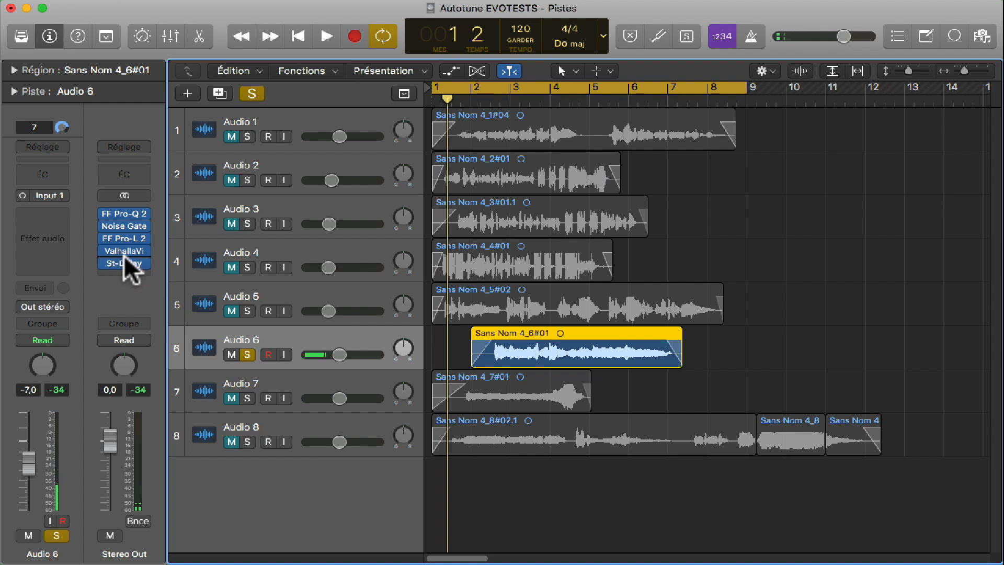
{"action": "left_click", "coordinate": [124, 252]}
{"action": "left_click_drag", "start_coordinate": [139, 234], "coordinate": [70, 276]}
{"action": "left_click", "coordinate": [27, 24]}
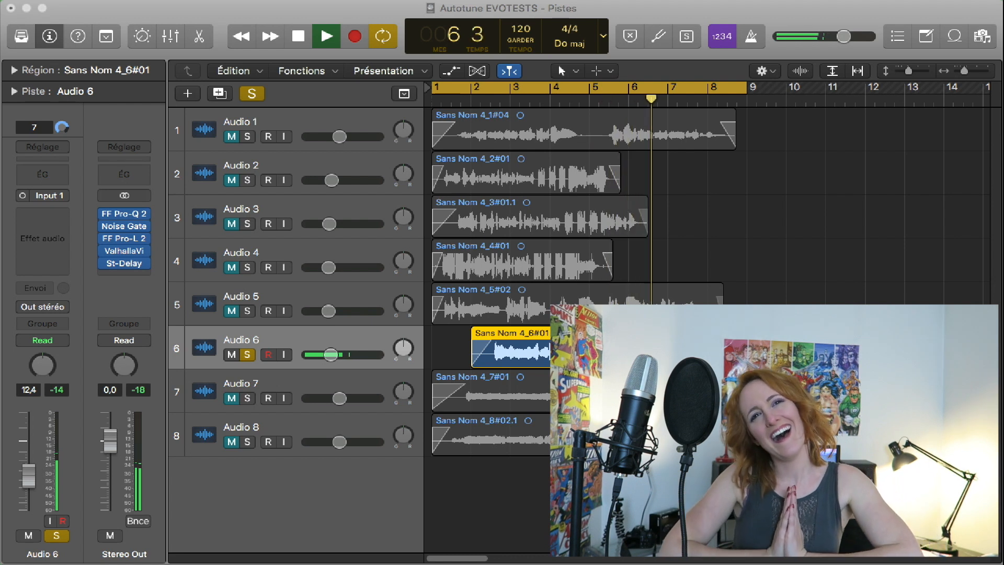
{"action": "key", "text": "space"}
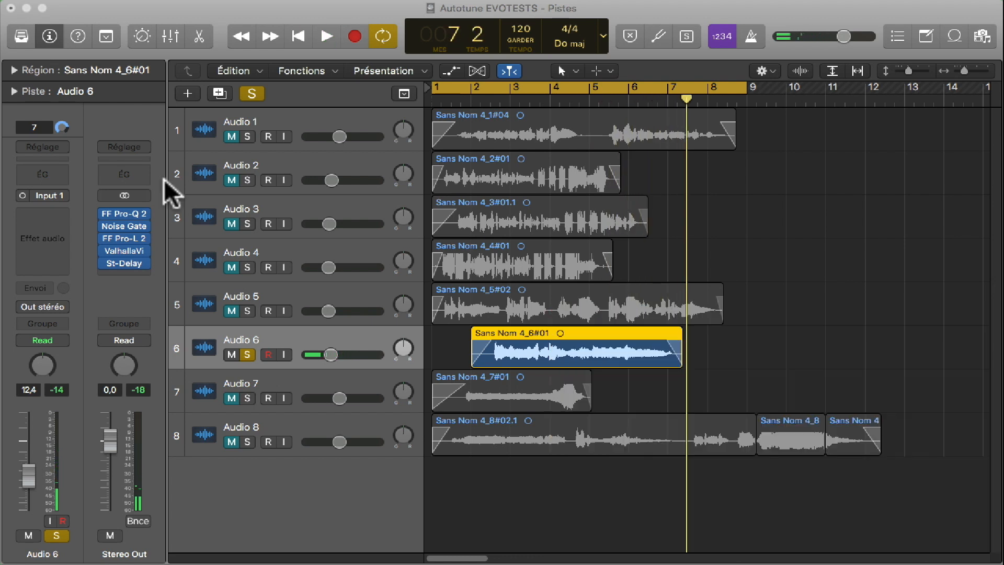
Step: Insert Auto-Key on Audio 6 to detect the vocal's key, and bypass ValhallaVi and St-Delay on Stereo Out
{"action": "left_click", "coordinate": [41, 214]}
{"action": "left_click", "coordinate": [309, 278]}
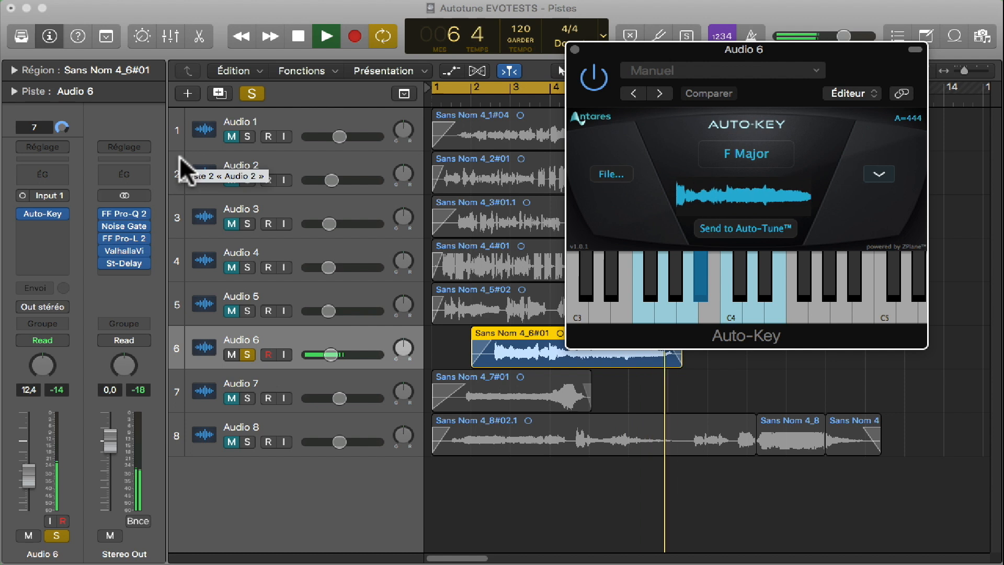
{"action": "left_click", "coordinate": [104, 263]}
{"action": "left_click", "coordinate": [103, 251]}
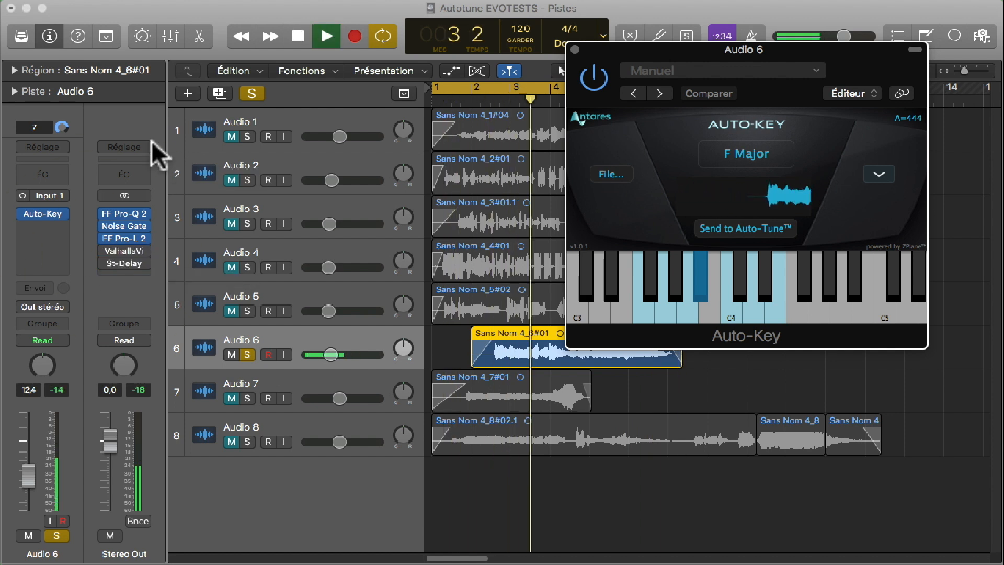
{"action": "key", "text": "space"}
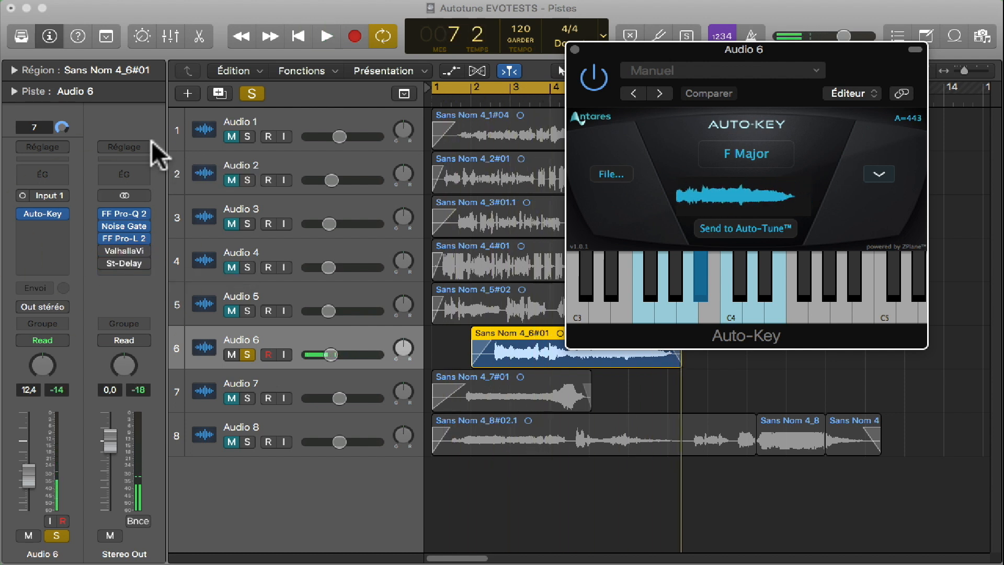
Step: Insert Auto-Tune EFX after Auto-Key on the Audio 6 track
{"action": "left_click", "coordinate": [42, 225]}
{"action": "mouse_move", "coordinate": [79, 492]}
{"action": "mouse_move", "coordinate": [184, 281]}
{"action": "mouse_move", "coordinate": [342, 293]}
{"action": "left_click", "coordinate": [457, 304]}
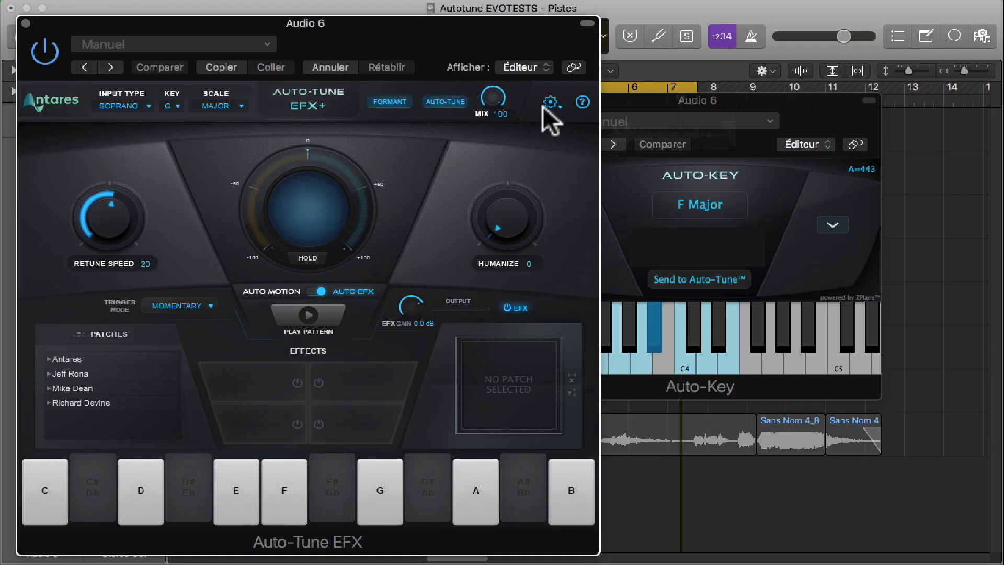
Step: Check the Auto-Tune EFX options without changing them, and set Retune Speed to 5
{"action": "left_click", "coordinate": [921, 132]}
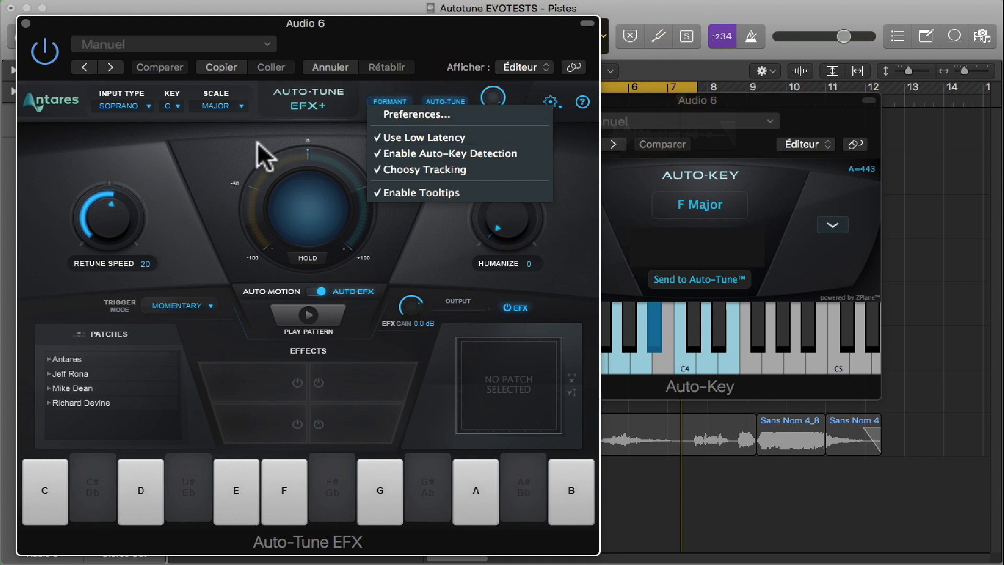
{"action": "left_click", "coordinate": [242, 147]}
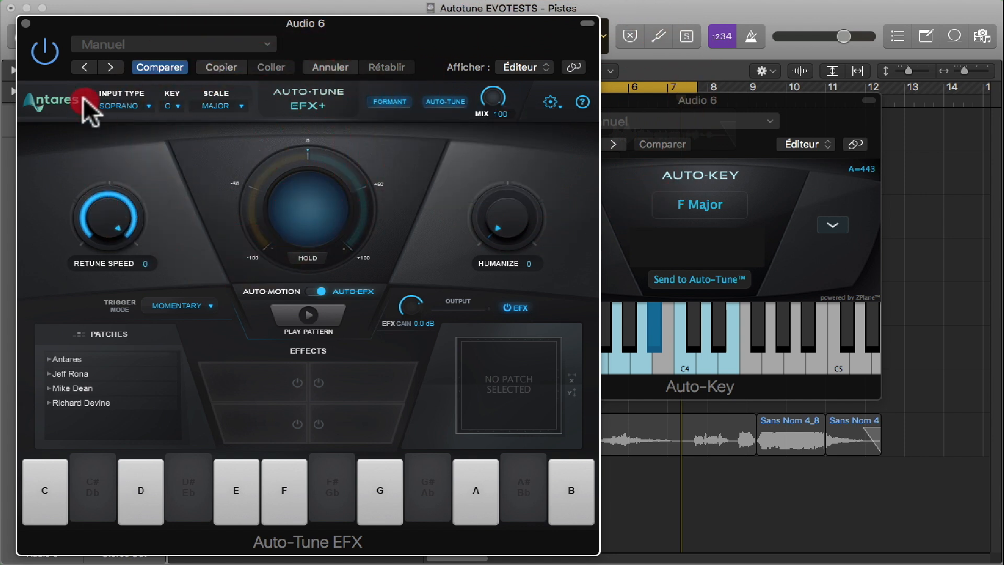
{"action": "left_click_drag", "start_coordinate": [92, 167], "coordinate": [93, 166]}
Step: Examine the trigger mode choices and the Auto-Motion controls, returning to the Auto-EFX display
{"action": "left_click", "coordinate": [167, 307]}
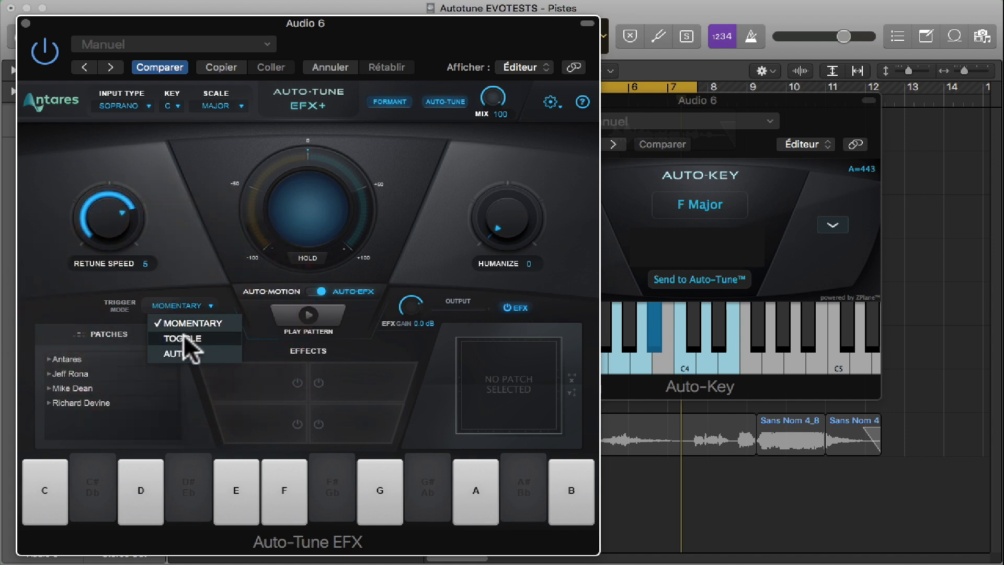
{"action": "left_click", "coordinate": [206, 287]}
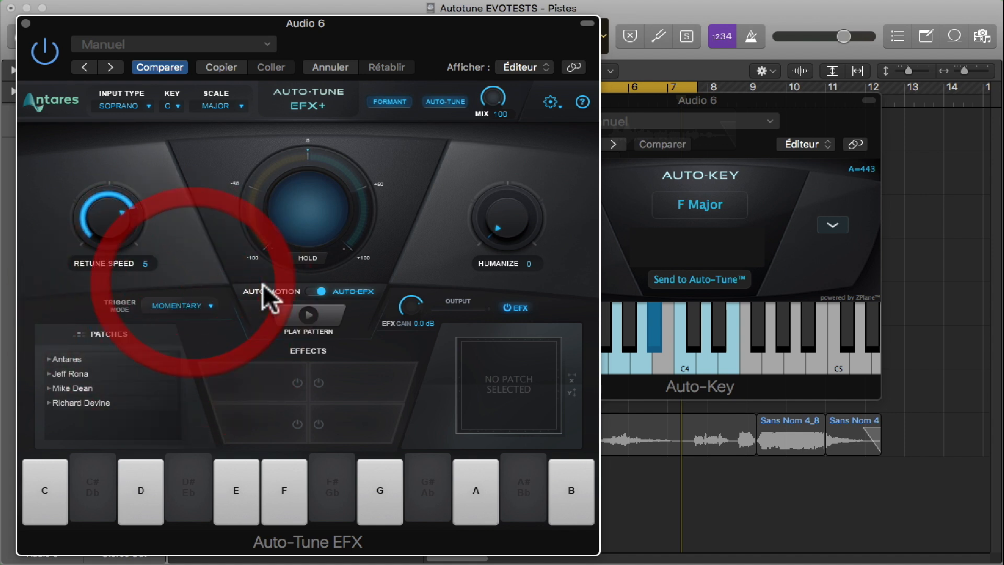
{"action": "left_click", "coordinate": [311, 291]}
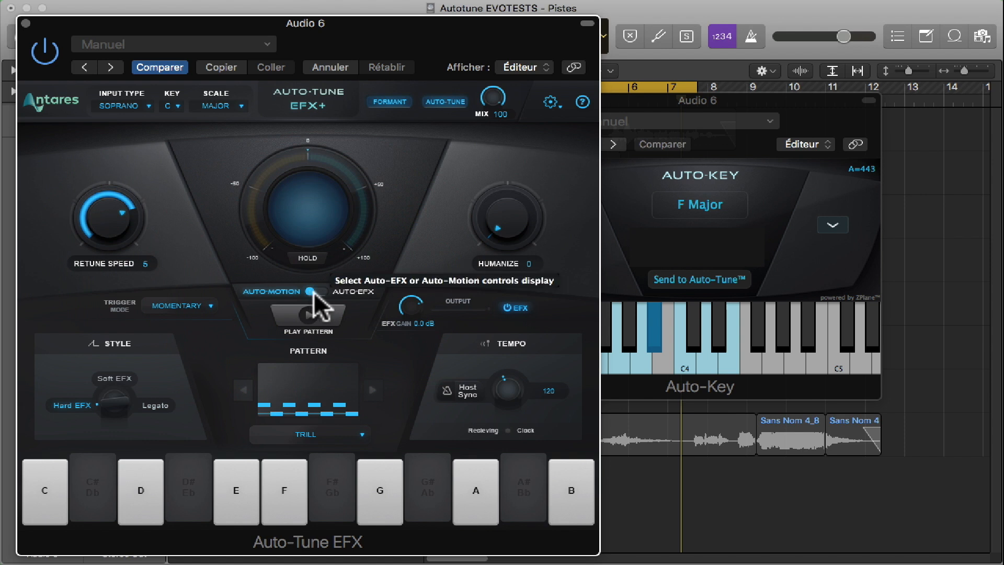
{"action": "left_click", "coordinate": [313, 292]}
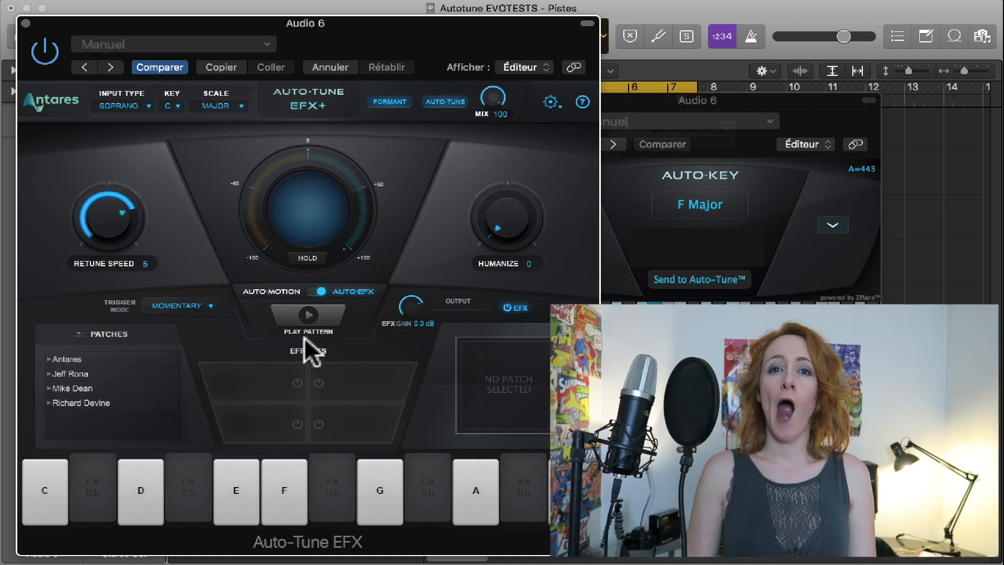
Step: Browse the Antares, Jeff Rona and Mike Dean patch folders in the Auto-EFX section
{"action": "left_click", "coordinate": [52, 359]}
{"action": "left_click", "coordinate": [47, 358]}
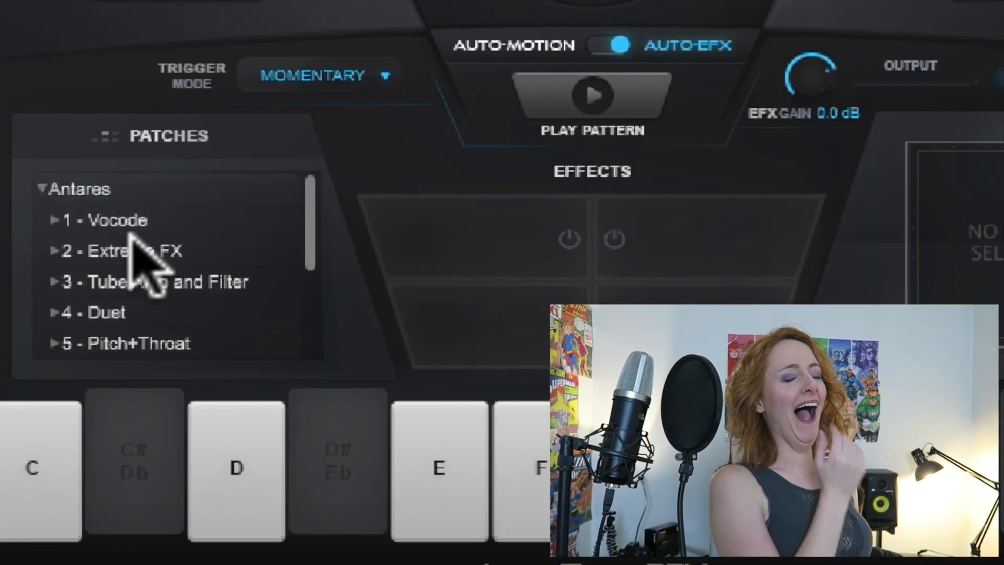
{"action": "scroll", "coordinate": [137, 251], "scroll_direction": "down", "scroll_amount": 4}
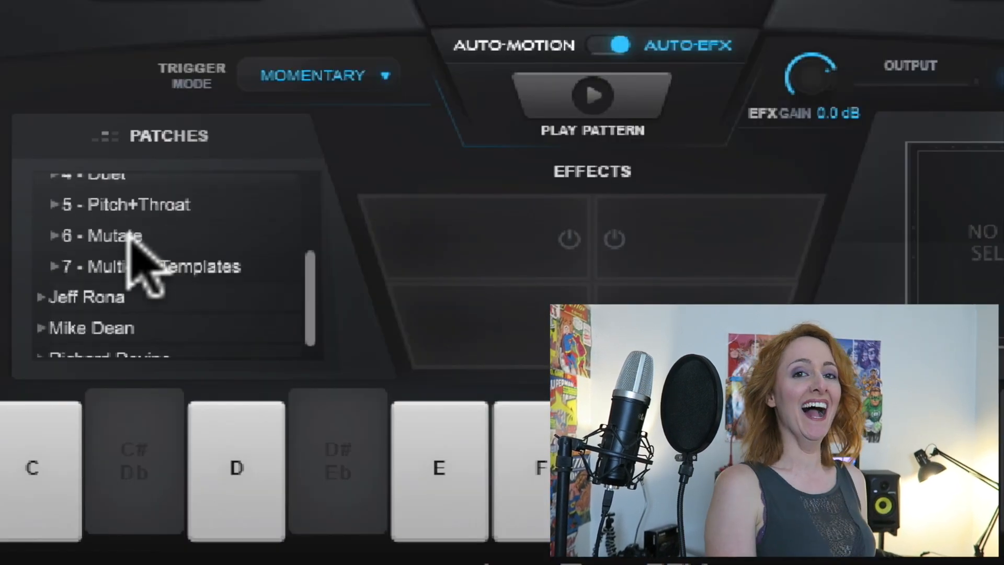
{"action": "left_click", "coordinate": [42, 280]}
{"action": "scroll", "coordinate": [120, 309], "scroll_direction": "down", "scroll_amount": 10}
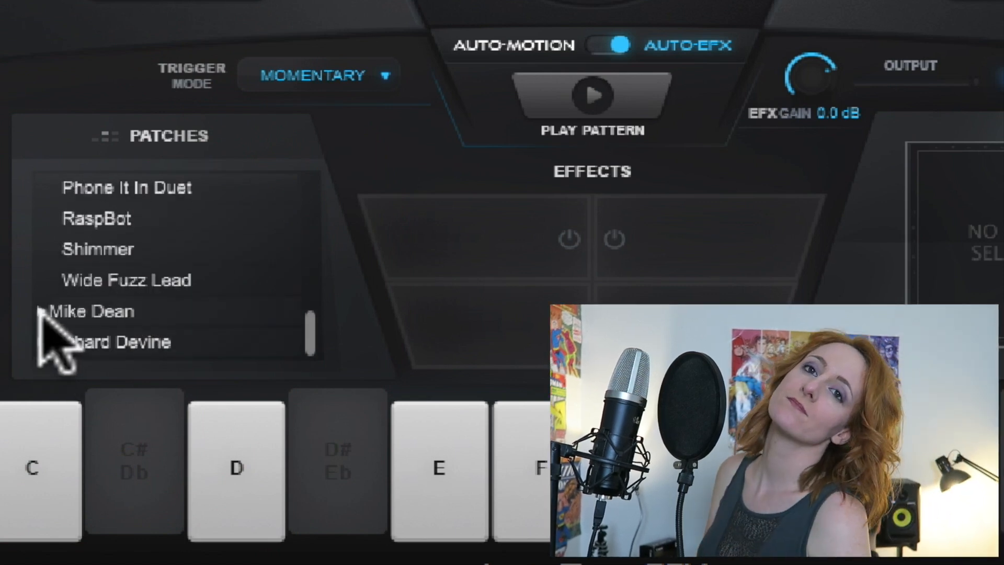
{"action": "left_click", "coordinate": [40, 312]}
{"action": "scroll", "coordinate": [105, 319], "scroll_direction": "down", "scroll_amount": 8}
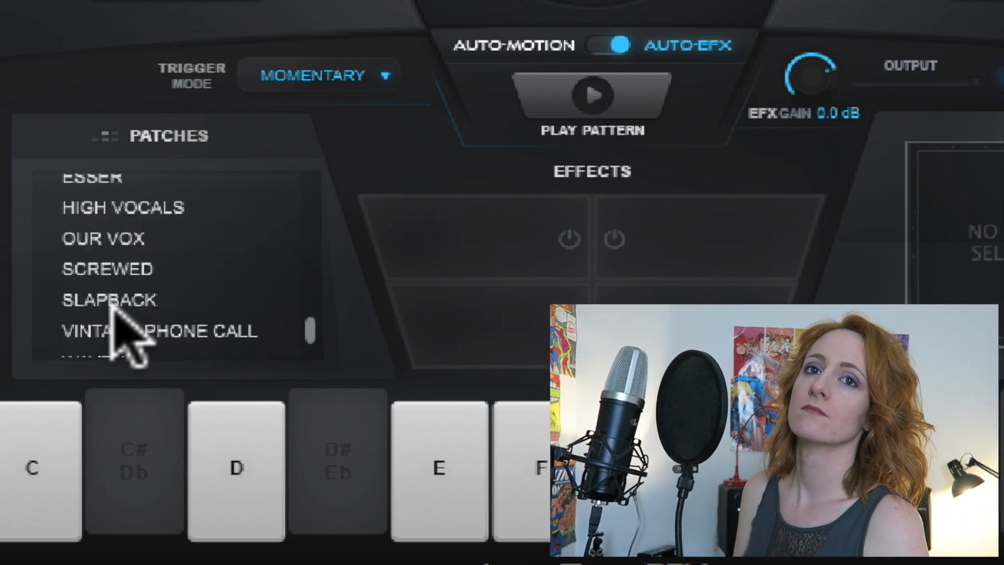
{"action": "scroll", "coordinate": [115, 320], "scroll_direction": "down", "scroll_amount": 3}
Step: Switch to Auto-Motion with the trigger mode on Auto, step through the patterns, and set the style to Soft EFX
{"action": "left_click", "coordinate": [602, 45]}
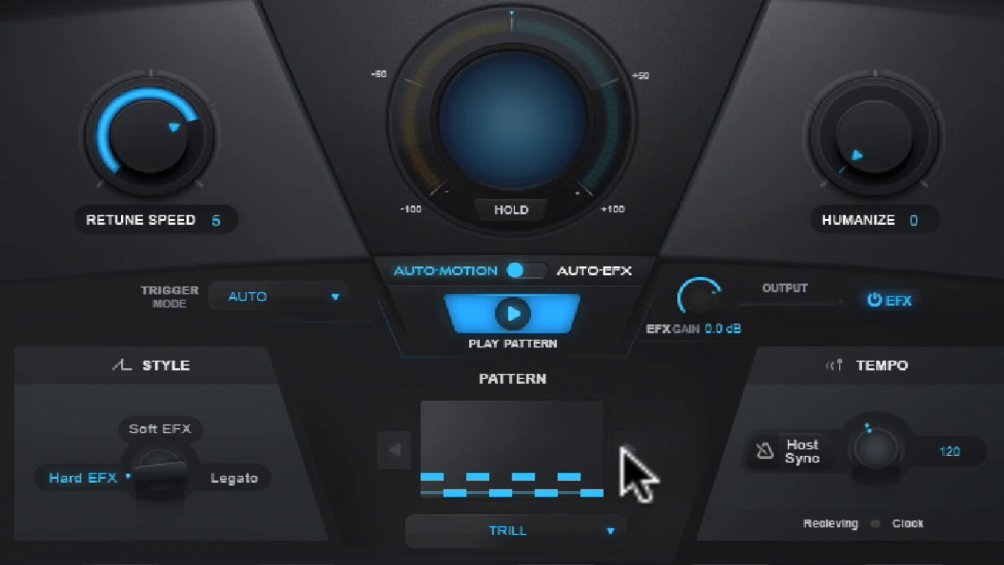
{"action": "left_click", "coordinate": [372, 390]}
{"action": "left_click", "coordinate": [371, 389]}
{"action": "left_click", "coordinate": [372, 390]}
{"action": "left_click", "coordinate": [630, 449]}
{"action": "left_click", "coordinate": [159, 430]}
Step: Browse the Vocode patches in the Antares folder on the Auto-EFX display, and adjust the Retune Speed
{"action": "left_click", "coordinate": [195, 332]}
{"action": "left_click_drag", "start_coordinate": [195, 330], "coordinate": [91, 424]}
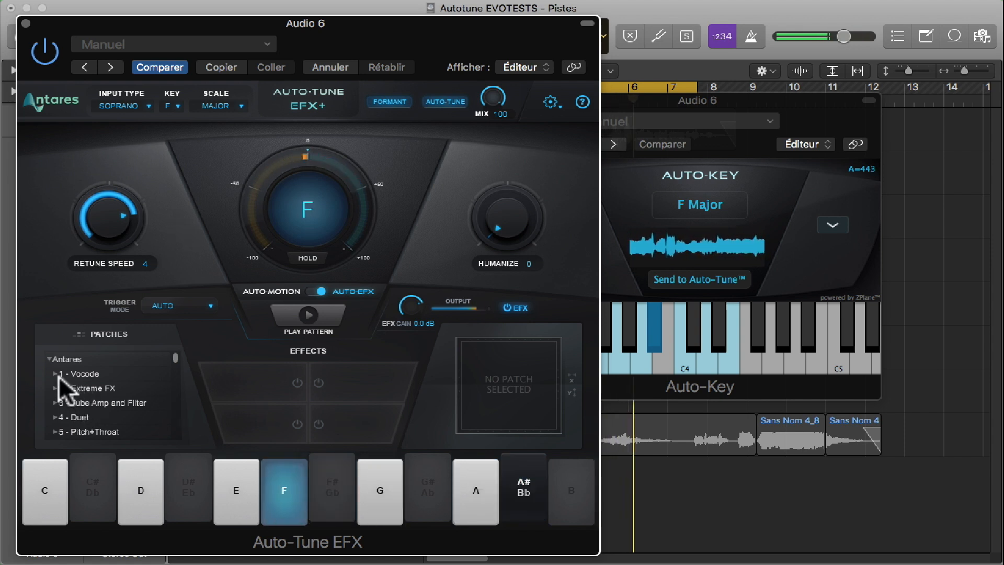
{"action": "left_click", "coordinate": [76, 372]}
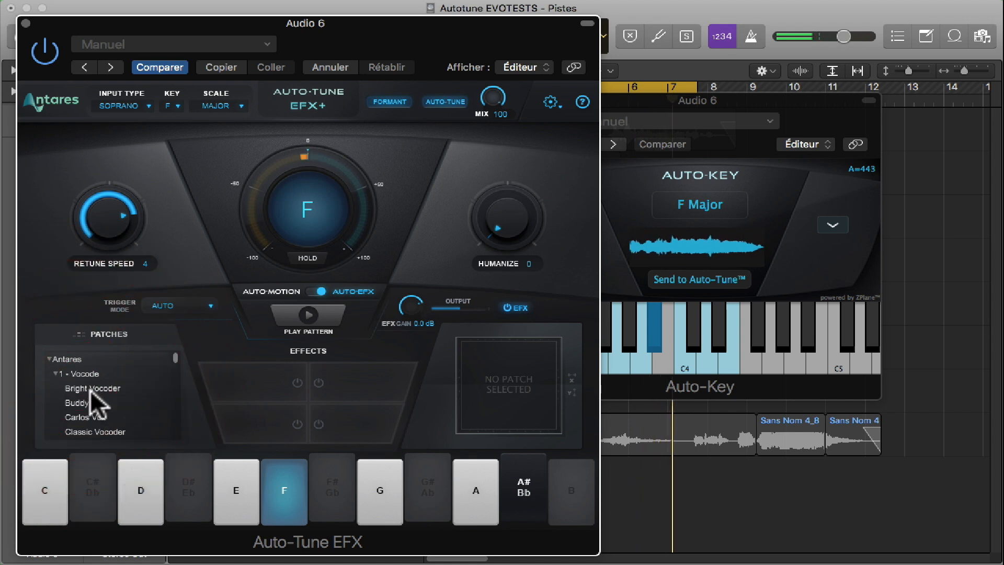
{"action": "scroll", "coordinate": [105, 400], "scroll_direction": "down", "scroll_amount": 3}
{"action": "mouse_move", "coordinate": [117, 231]}
{"action": "left_mouse_down"}
{"action": "mouse_move", "coordinate": [105, 215]}
{"action": "mouse_move", "coordinate": [108, 178]}
{"action": "left_mouse_up"}
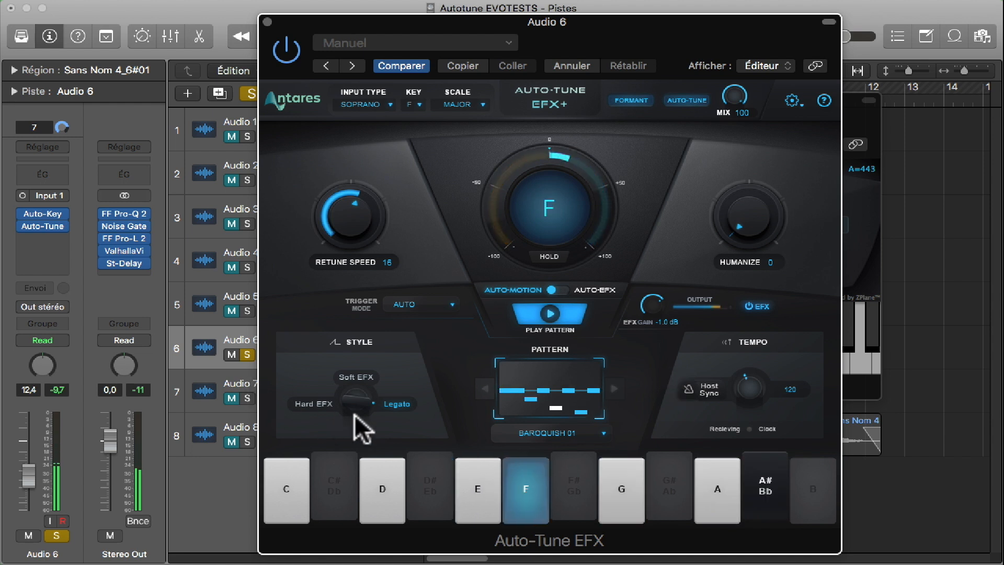
Step: Close the Audio 6 plug-in windows and move the solo from Audio 6 to Audio 7, leaving Audio 7 selected
{"action": "left_click", "coordinate": [268, 22]}
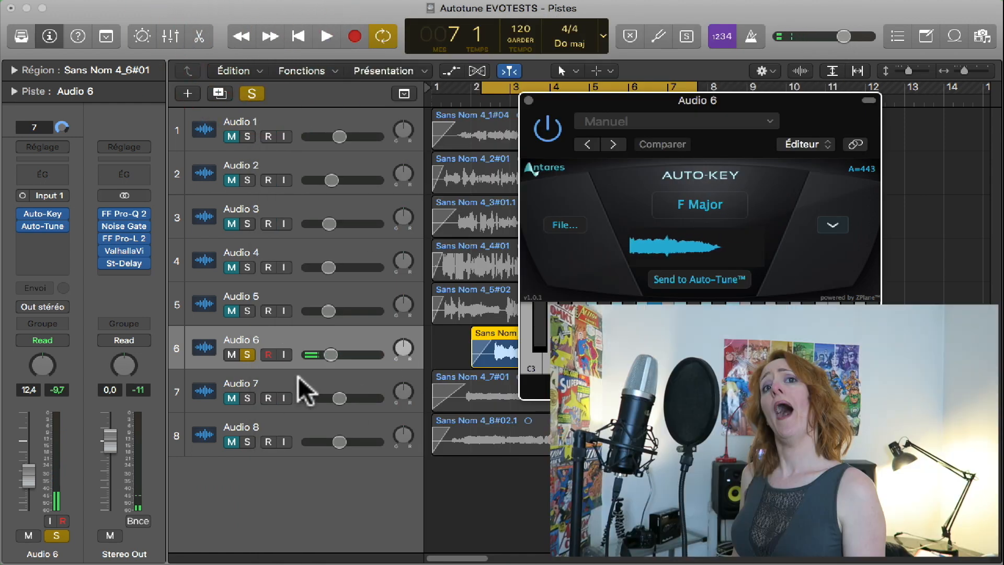
{"action": "left_click", "coordinate": [248, 398]}
{"action": "left_click", "coordinate": [249, 355]}
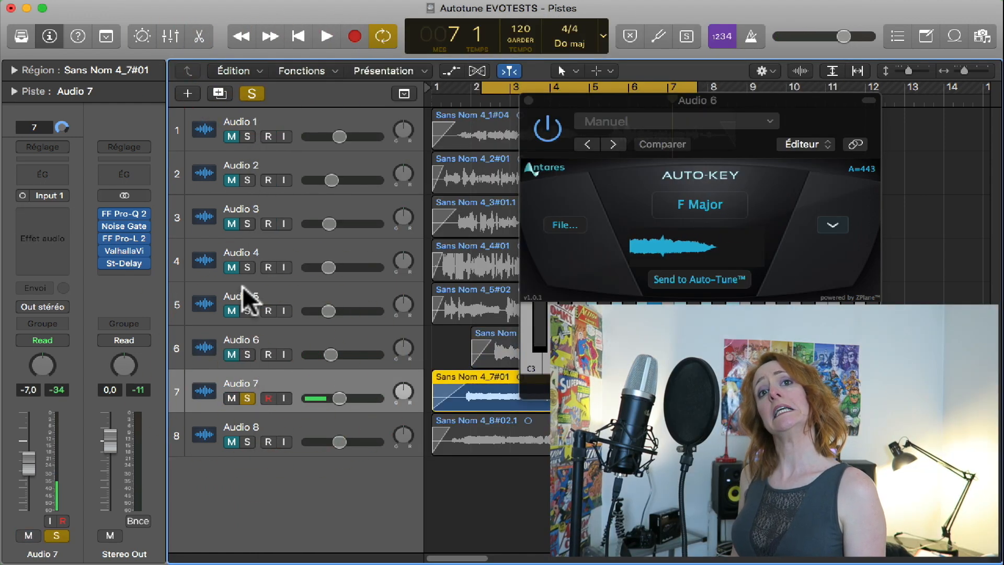
{"action": "left_click", "coordinate": [199, 343]}
{"action": "left_click", "coordinate": [528, 100]}
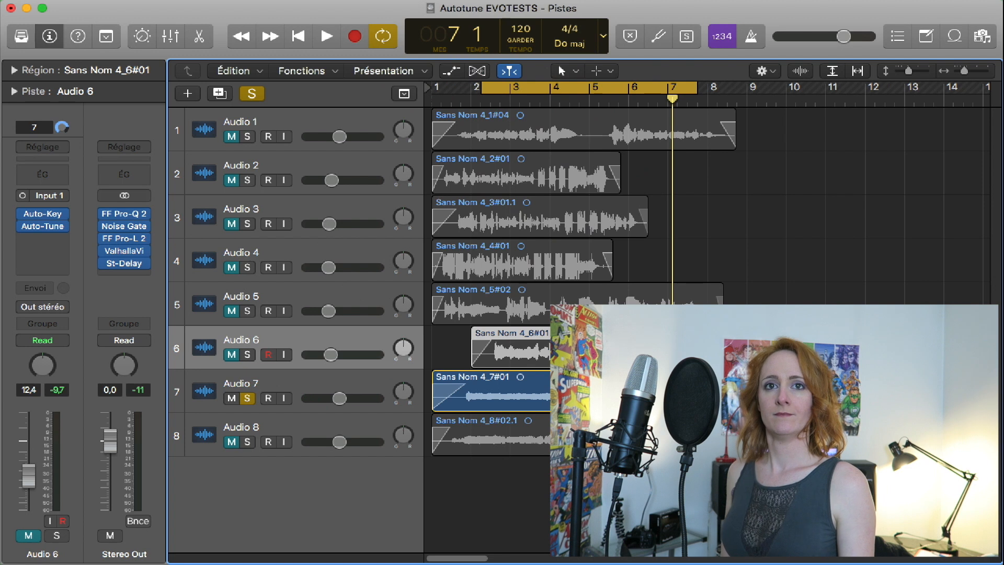
{"action": "left_click", "coordinate": [314, 384]}
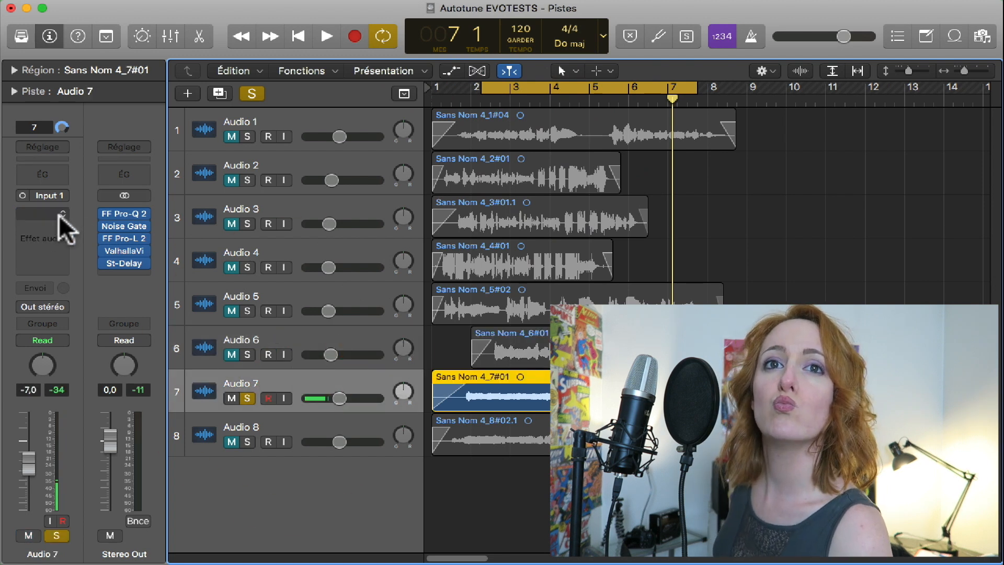
Step: Insert Auto-Key and Auto-Tune EFX on the Audio 7 track, keeping both plug-in windows visible
{"action": "left_click", "coordinate": [75, 211]}
{"action": "mouse_move", "coordinate": [79, 261]}
{"action": "left_click", "coordinate": [183, 265]}
{"action": "left_click_drag", "start_coordinate": [493, 34], "coordinate": [821, 44]}
{"action": "left_click", "coordinate": [47, 241]}
{"action": "mouse_move", "coordinate": [105, 278]}
{"action": "left_click", "coordinate": [175, 291]}
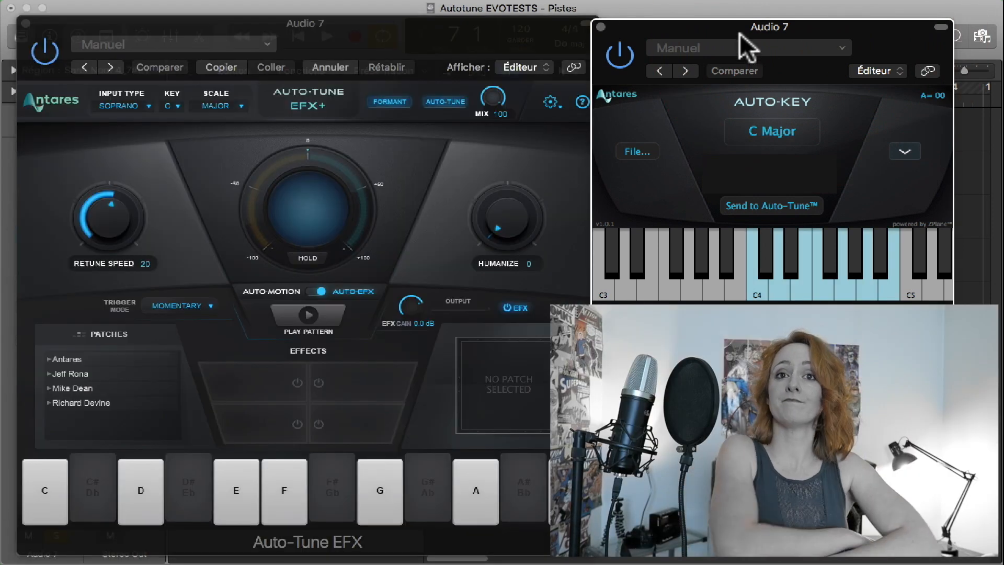
Step: Audition the Bumble Bee pattern on Audio 7 in Auto-Motion, and change the pattern to Pent Major
{"action": "left_click", "coordinate": [108, 128]}
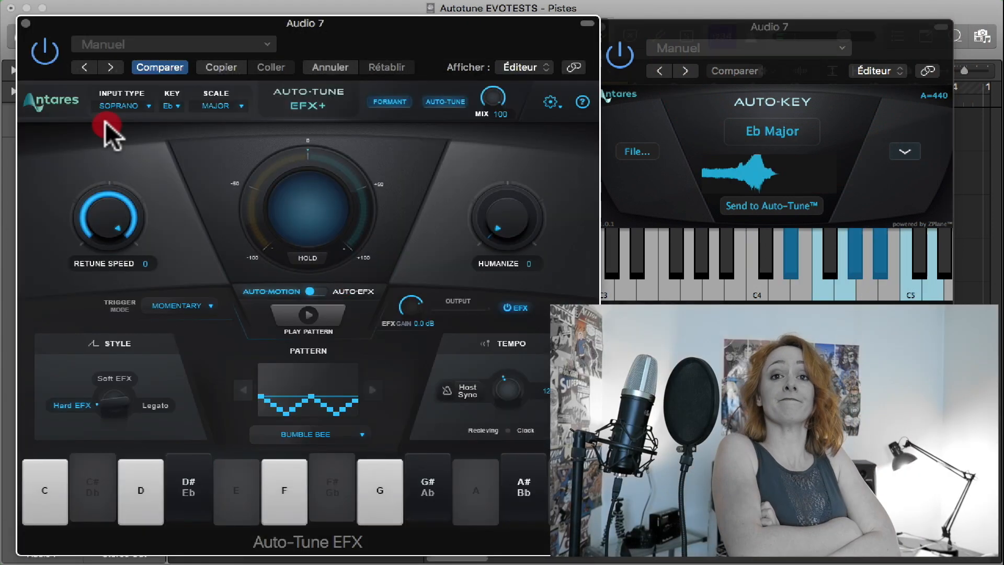
{"action": "left_click", "coordinate": [309, 318]}
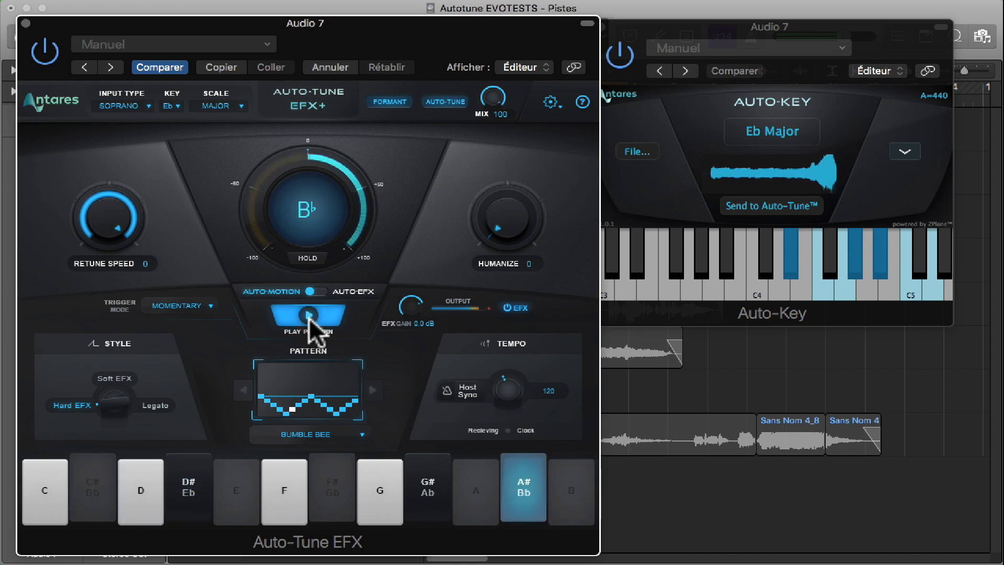
{"action": "left_click", "coordinate": [309, 318]}
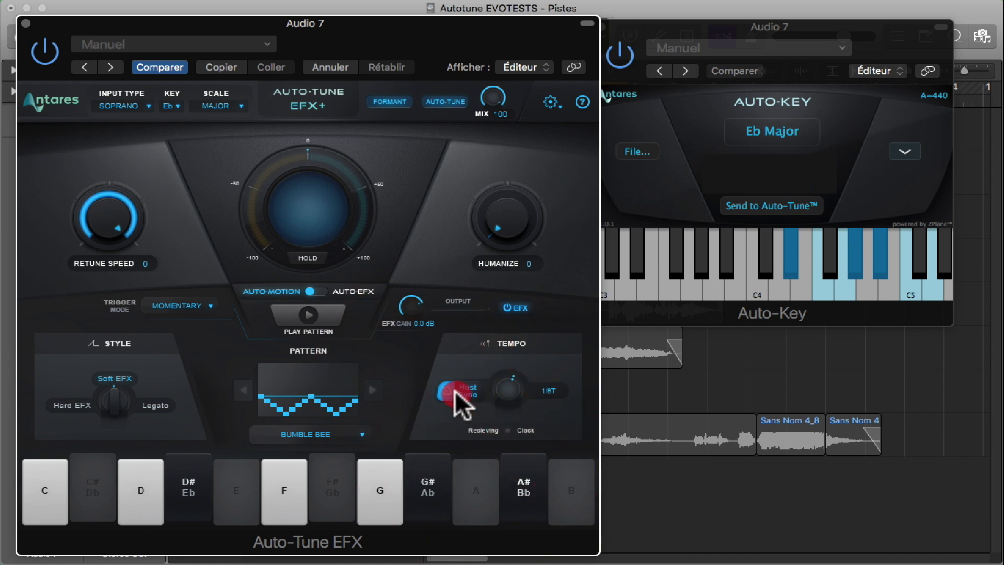
{"action": "left_click", "coordinate": [315, 316]}
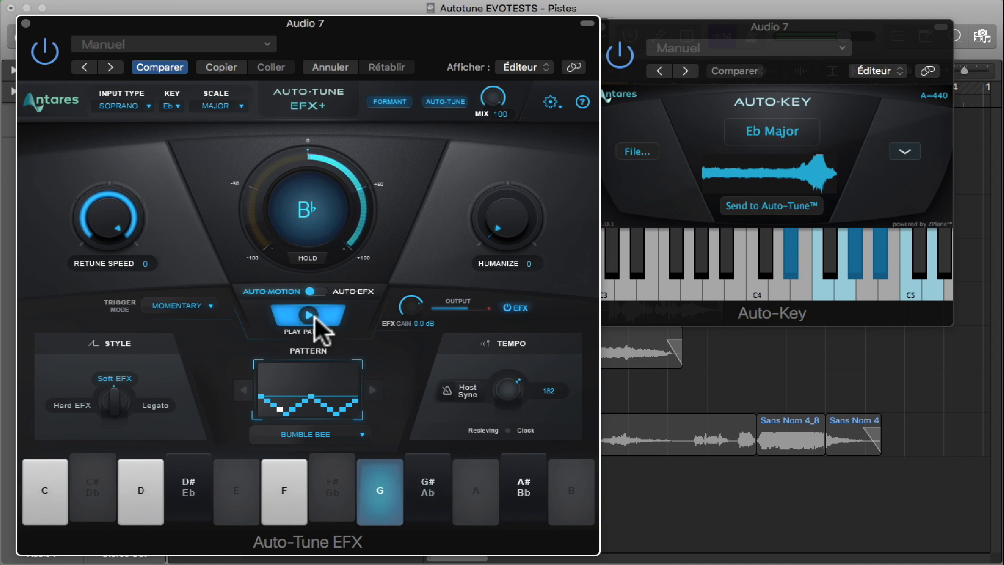
{"action": "left_click", "coordinate": [372, 389]}
{"action": "left_click", "coordinate": [373, 390]}
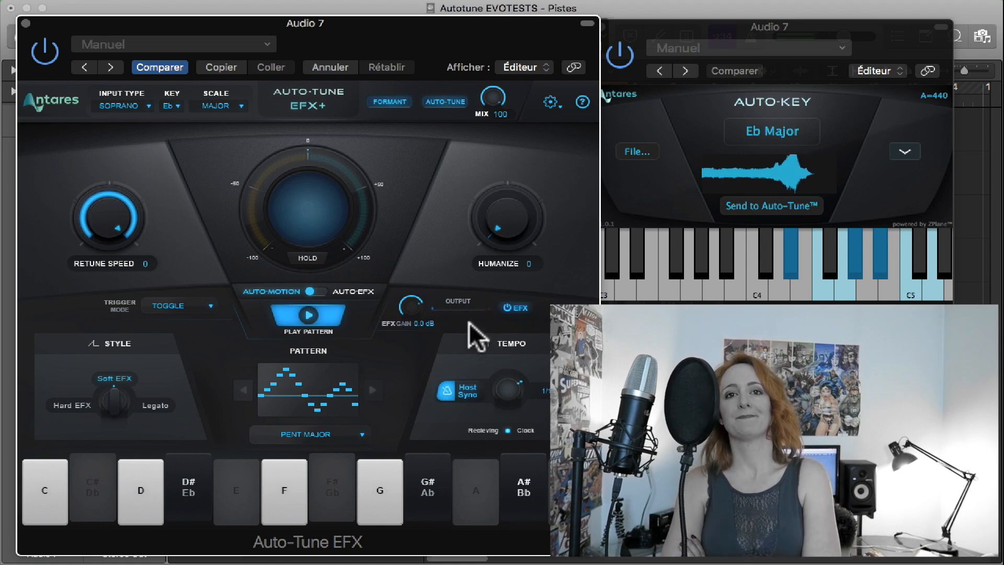
{"action": "left_click_drag", "start_coordinate": [491, 226], "coordinate": [510, 27]}
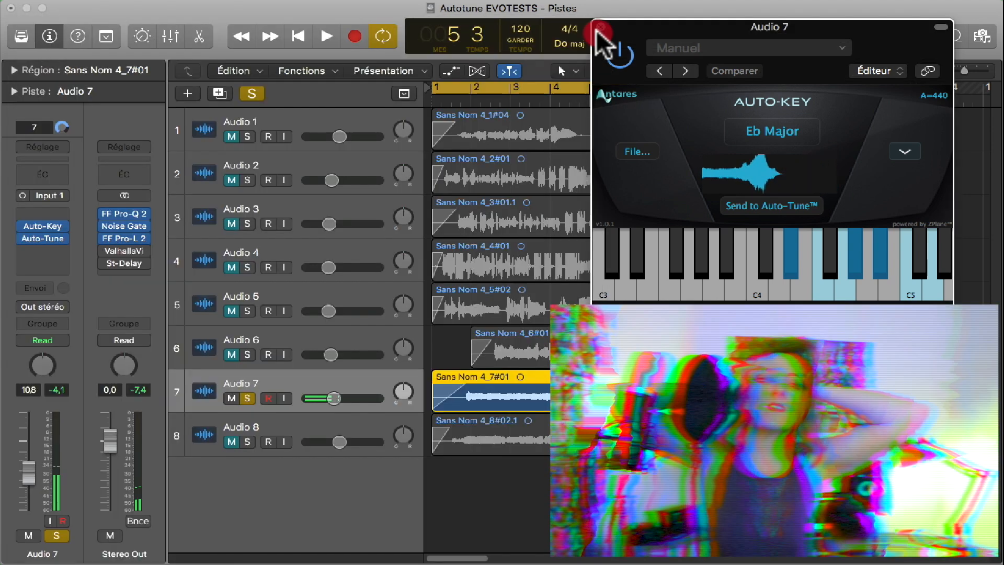
Step: Solo Audio 8, insert Auto-Key on it, and play the track through to detect its key
{"action": "left_click", "coordinate": [603, 30]}
{"action": "left_click", "coordinate": [248, 439]}
{"action": "left_click", "coordinate": [45, 213]}
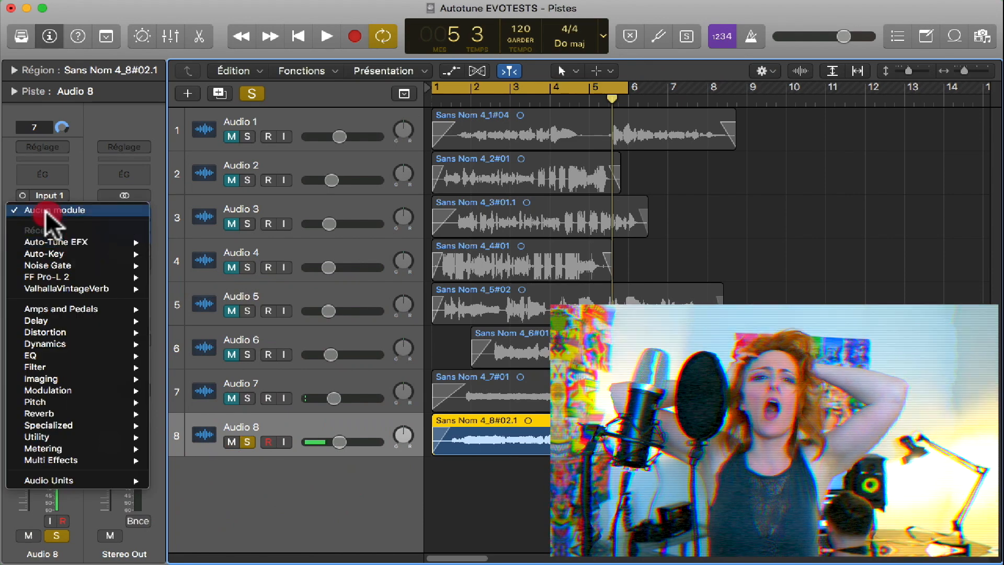
{"action": "left_click", "coordinate": [178, 254]}
{"action": "left_click_drag", "start_coordinate": [627, 90], "coordinate": [899, 109]}
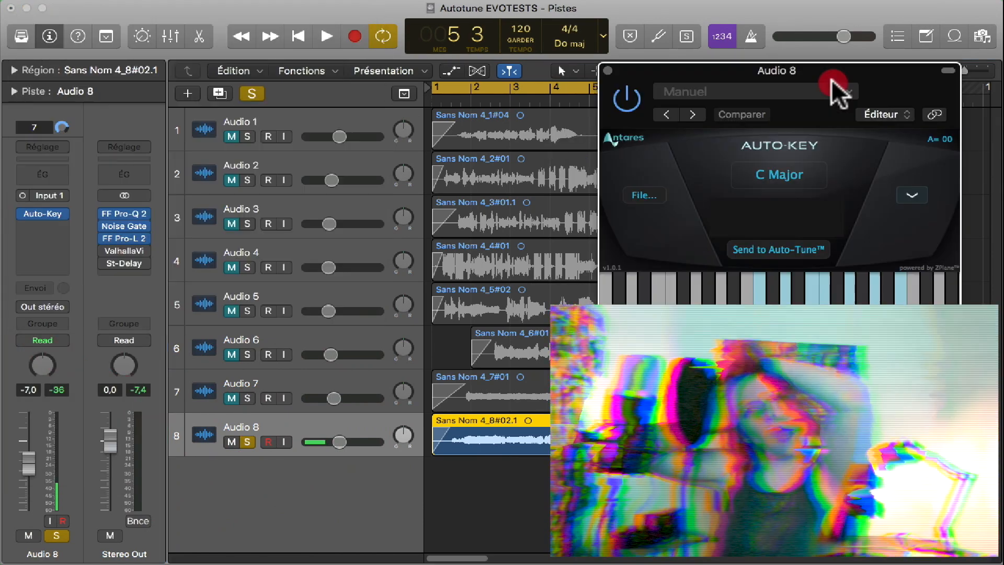
{"action": "key", "text": "space"}
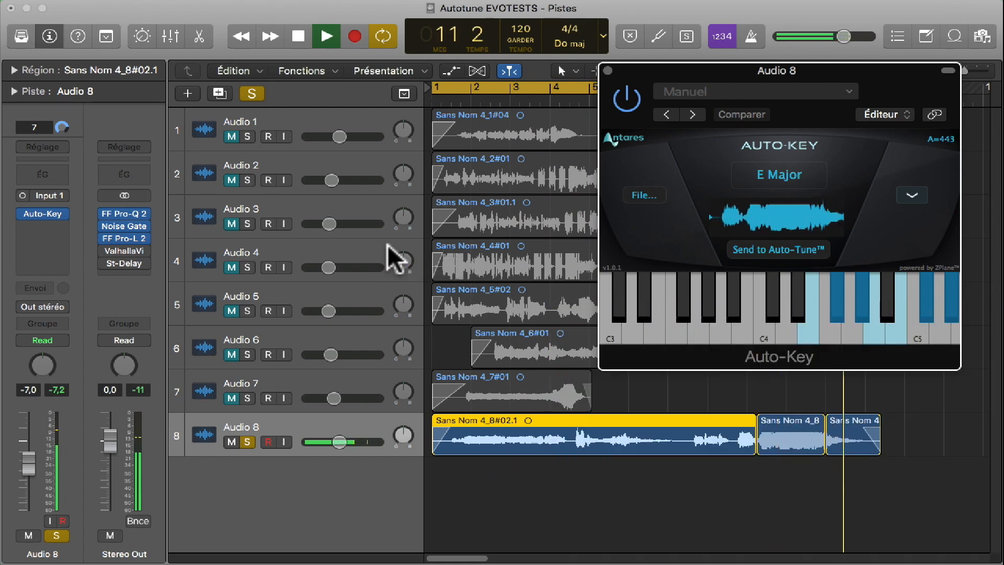
{"action": "key", "text": "space"}
Step: Insert the Antares Auto-Tune Pro plug-in below Auto-Key on Audio 8
{"action": "left_click", "coordinate": [55, 226]}
{"action": "mouse_move", "coordinate": [49, 492]}
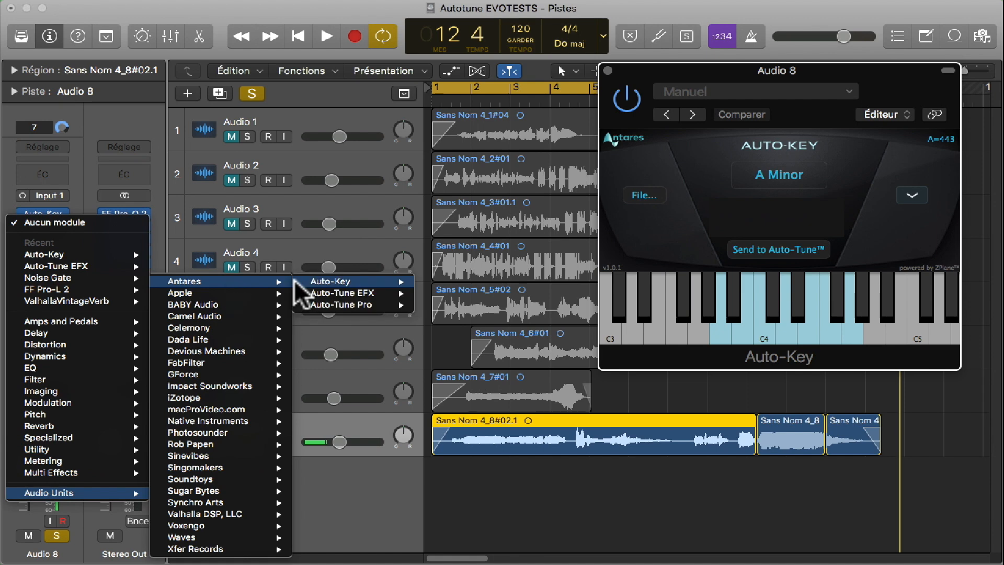
{"action": "left_click", "coordinate": [439, 312]}
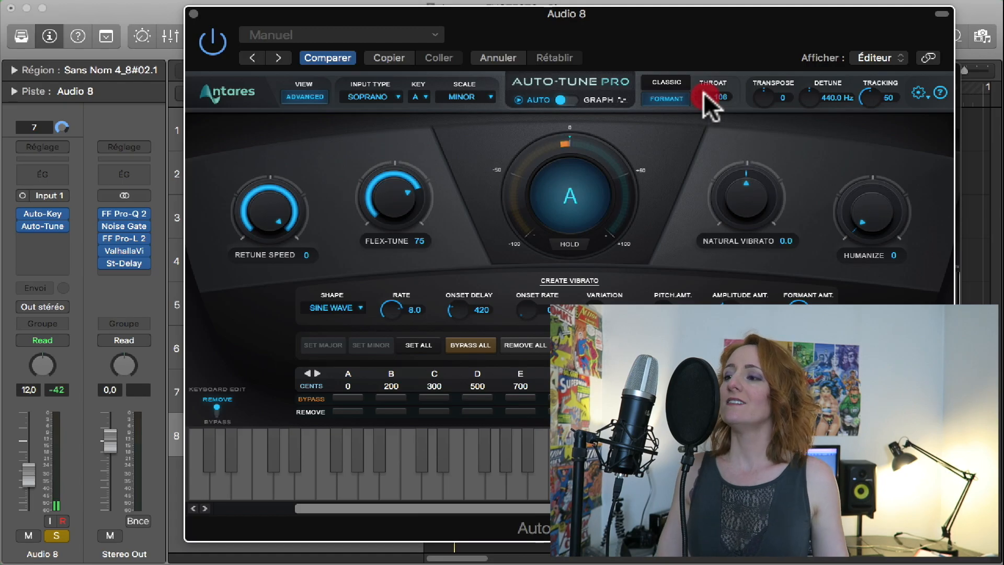
Step: Lower the Throat setting to 59 during playback, and switch Auto-Tune Pro to Classic mode
{"action": "left_click_drag", "start_coordinate": [704, 92], "coordinate": [704, 50]}
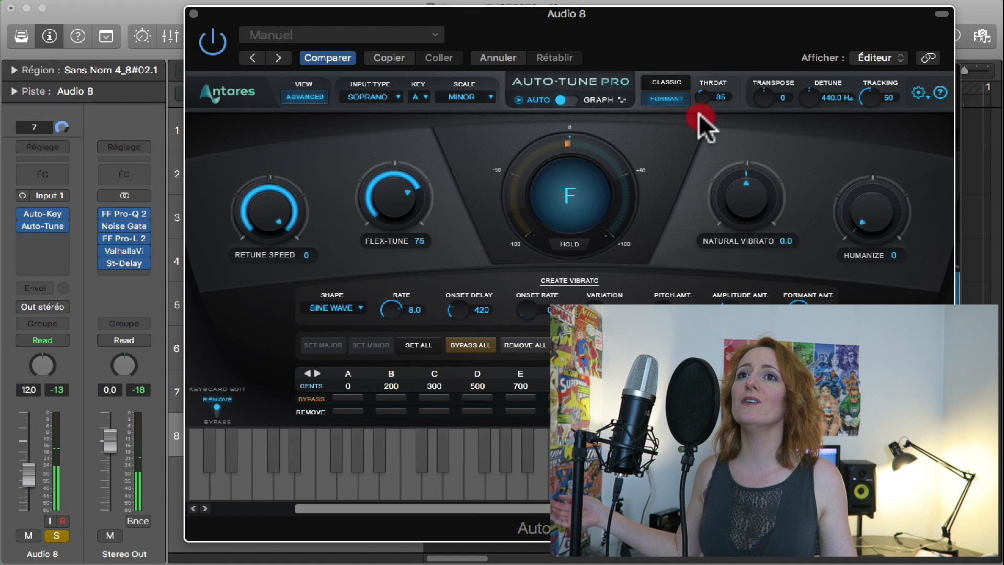
{"action": "left_click_drag", "start_coordinate": [697, 128], "coordinate": [695, 144]}
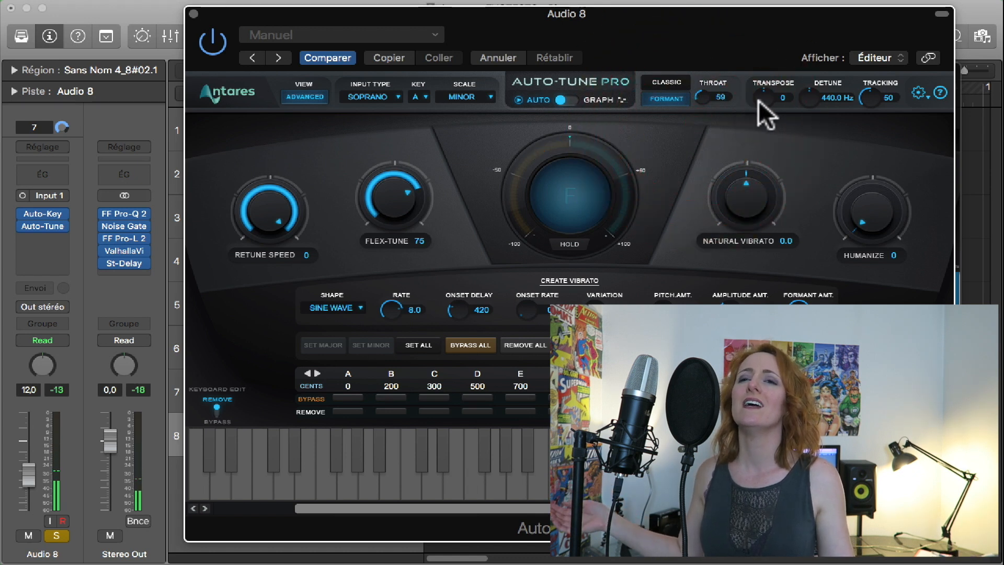
{"action": "left_click", "coordinate": [666, 82]}
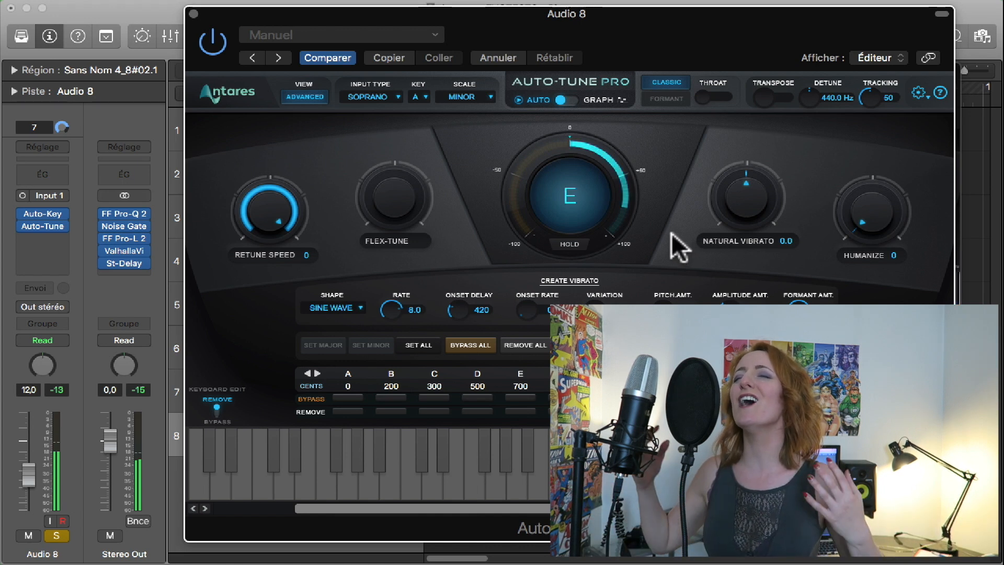
Step: Switch to Graph mode and play the vocal with a freehand pitch curve falling from about D4 to A#2
{"action": "left_click", "coordinate": [572, 104]}
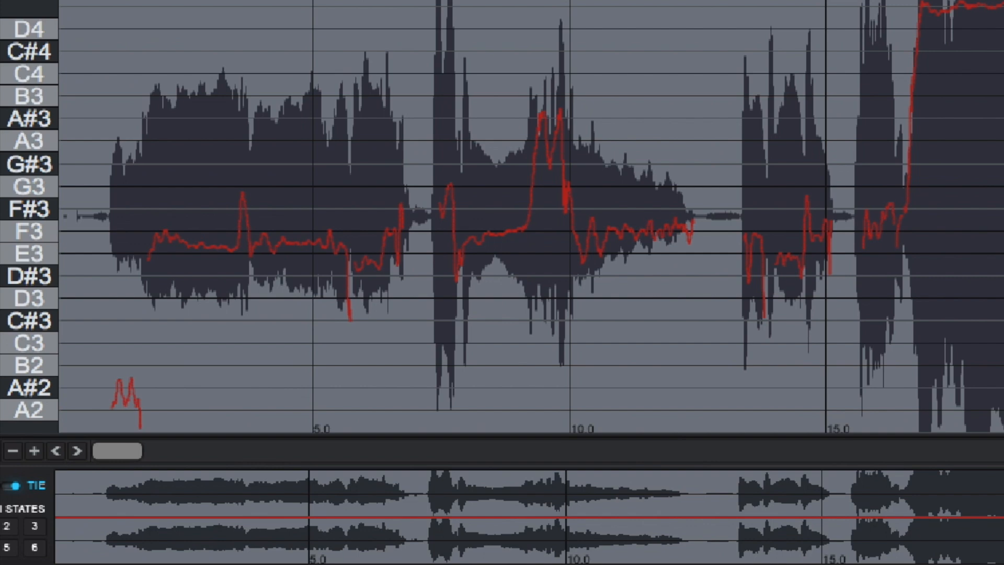
{"action": "left_click", "coordinate": [564, 0]}
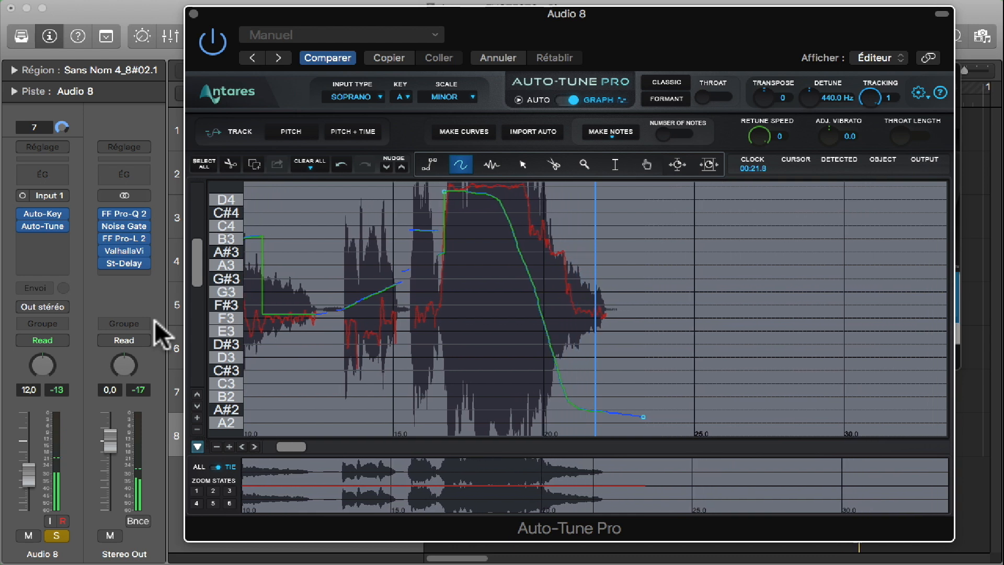
{"action": "key", "text": "space"}
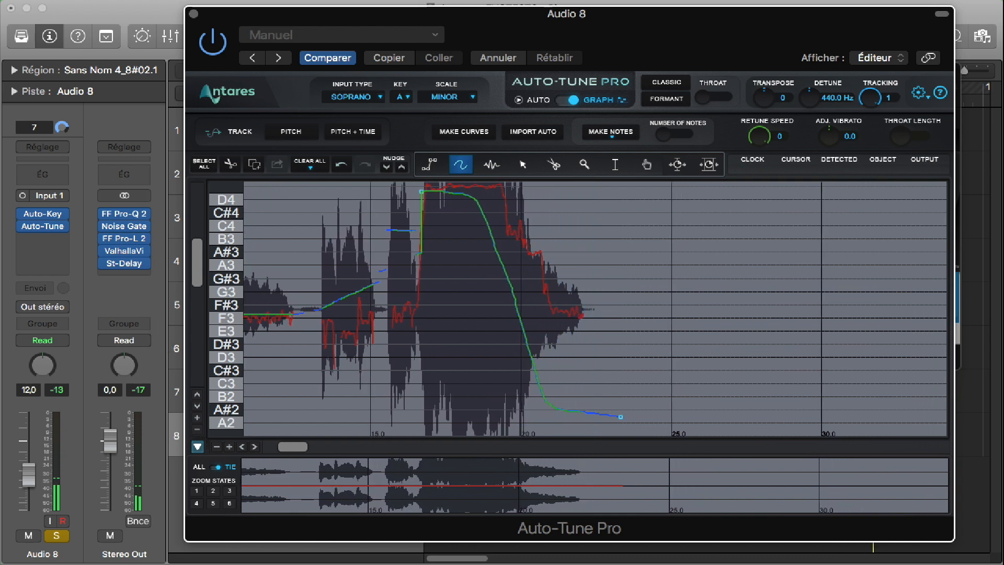
Step: Replace Auto-Tune Pro on Audio 8 with Auto-Tune EFX in Mono->Stéréo, and send it the E Major key from Auto-Key
{"action": "left_click", "coordinate": [193, 13]}
{"action": "left_click_drag", "start_coordinate": [64, 228], "coordinate": [115, 302]}
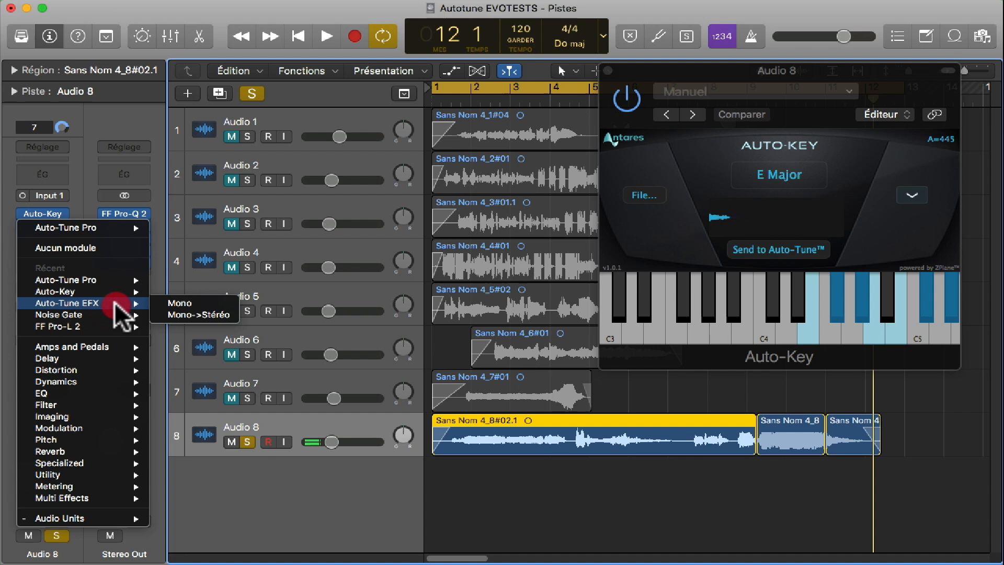
{"action": "left_click", "coordinate": [185, 314]}
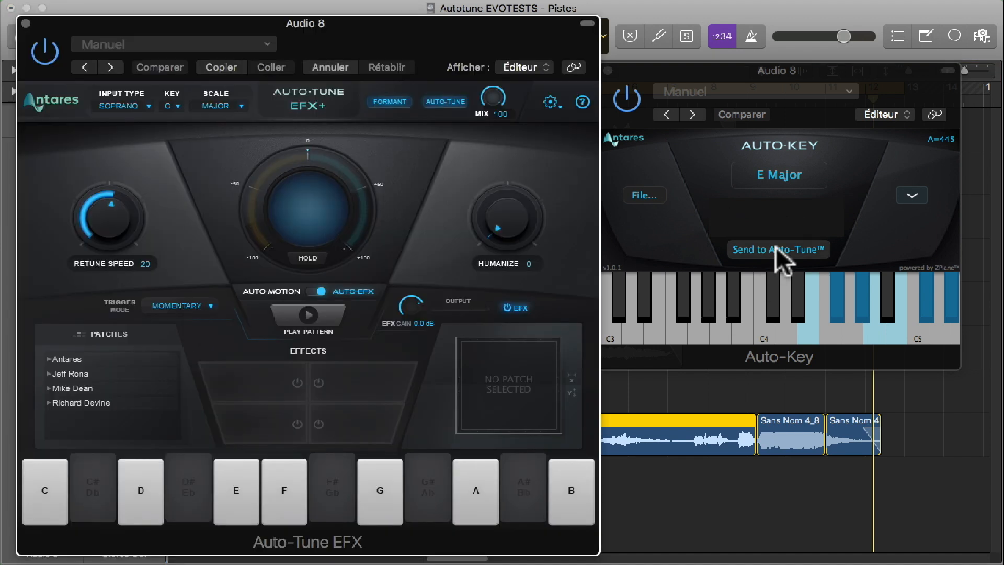
{"action": "left_click", "coordinate": [759, 252]}
Step: Load the Maj 3rd Down (Masculinize) patch and set Retune Speed to 3
{"action": "left_click", "coordinate": [130, 403]}
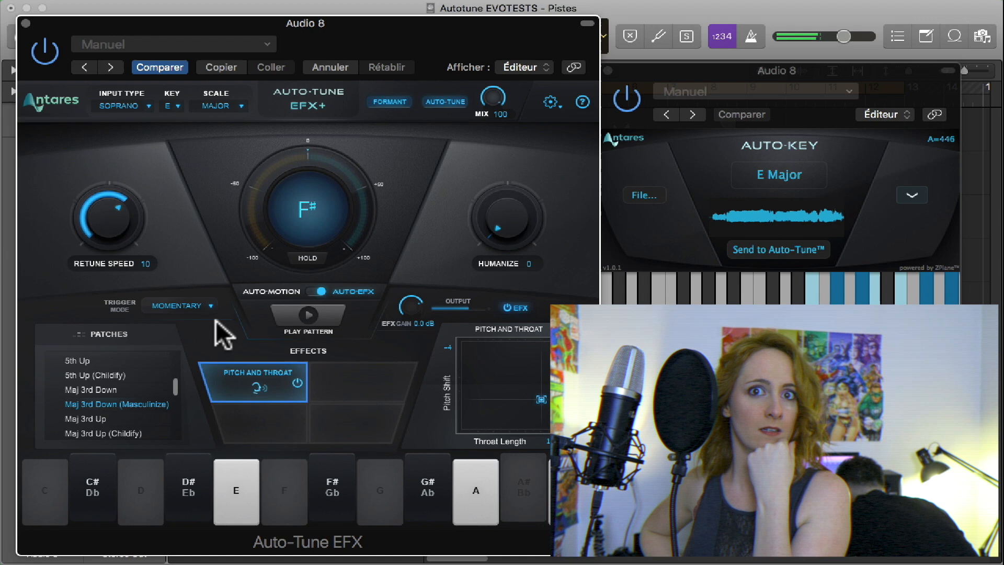
{"action": "left_click", "coordinate": [105, 225]}
{"action": "mouse_move", "coordinate": [104, 222]}
{"action": "left_mouse_down"}
{"action": "mouse_move", "coordinate": [102, 238]}
{"action": "mouse_move", "coordinate": [101, 193]}
{"action": "mouse_move", "coordinate": [100, 207]}
{"action": "left_mouse_up"}
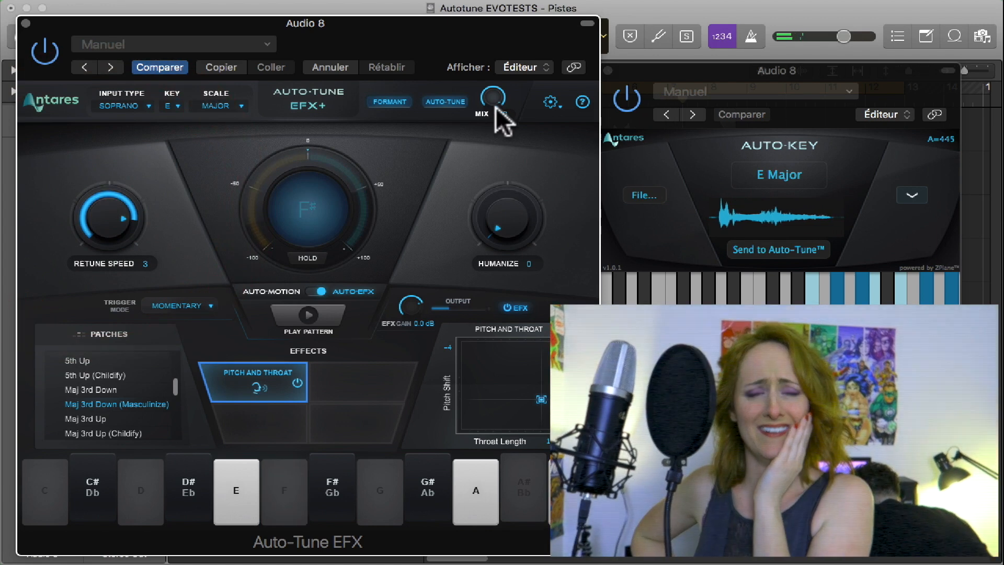
Step: Try Humanize at 100, and settle on Retune Speed 50 with Humanize at 77
{"action": "left_click_drag", "start_coordinate": [506, 237], "coordinate": [490, 5]}
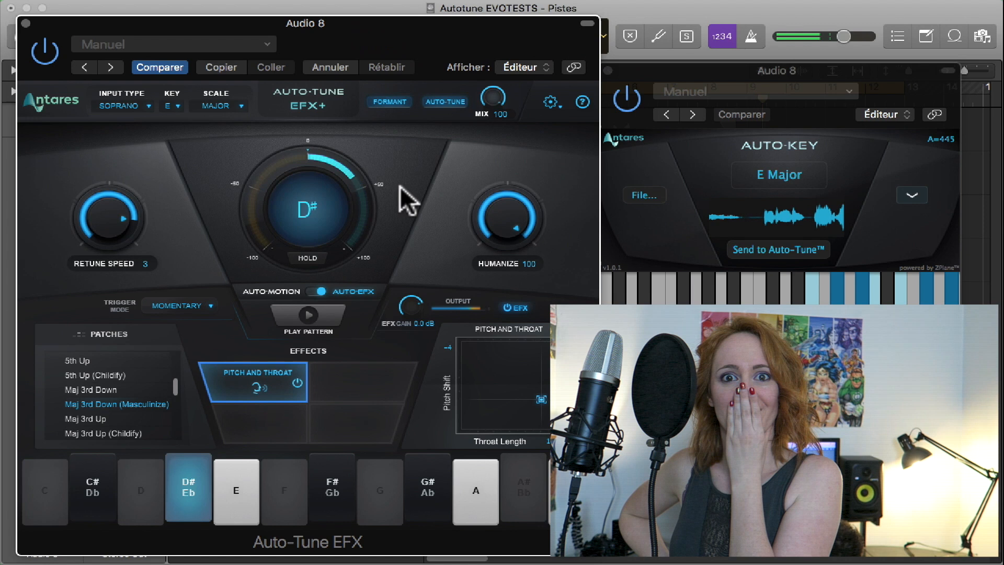
{"action": "left_click_drag", "start_coordinate": [112, 181], "coordinate": [120, 323]}
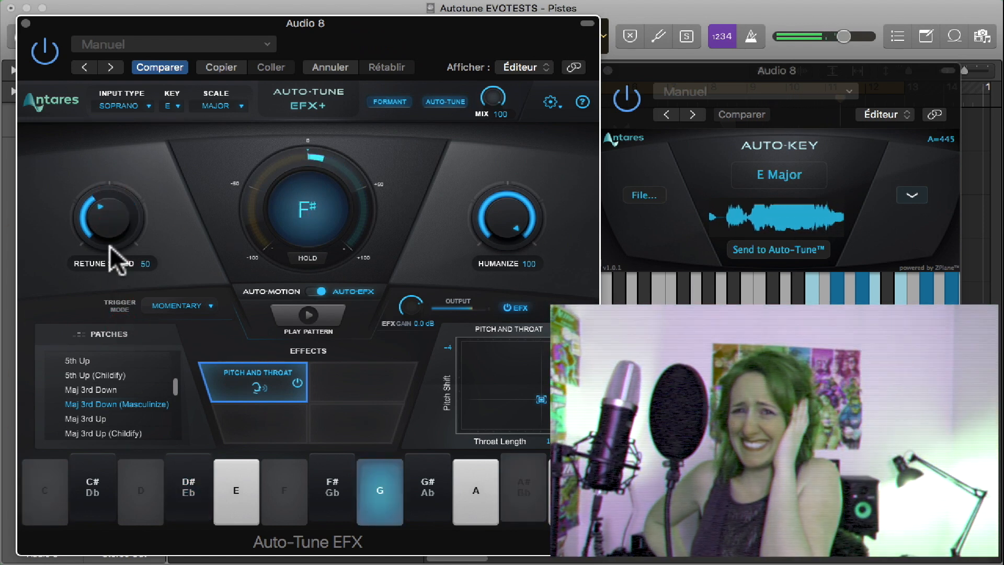
{"action": "left_click_drag", "start_coordinate": [520, 233], "coordinate": [520, 275]}
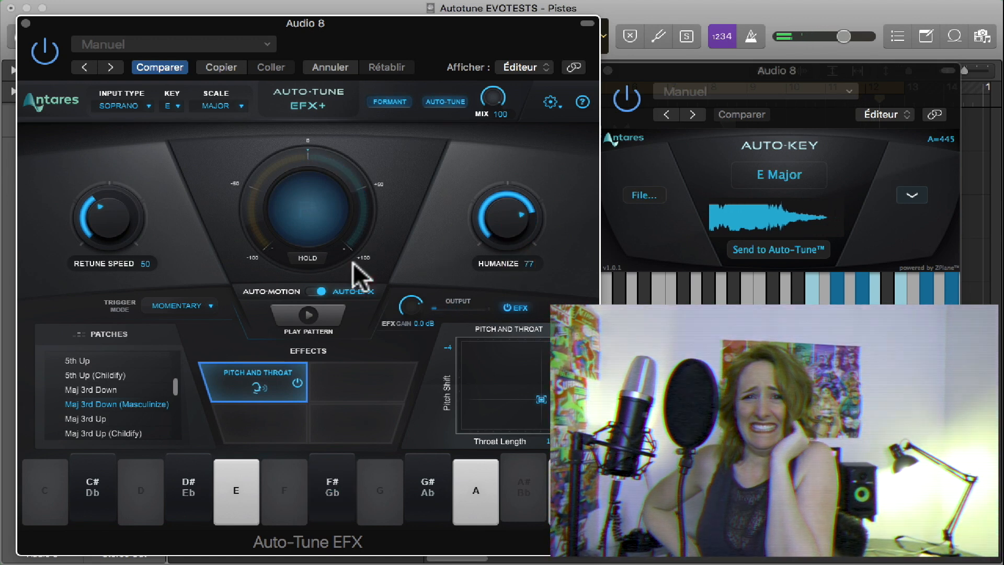
Step: Switch Auto-Tune EFX from Auto-EFX to Auto-Motion and set the trigger mode to Auto
{"action": "left_click", "coordinate": [313, 291]}
{"action": "left_click", "coordinate": [205, 306]}
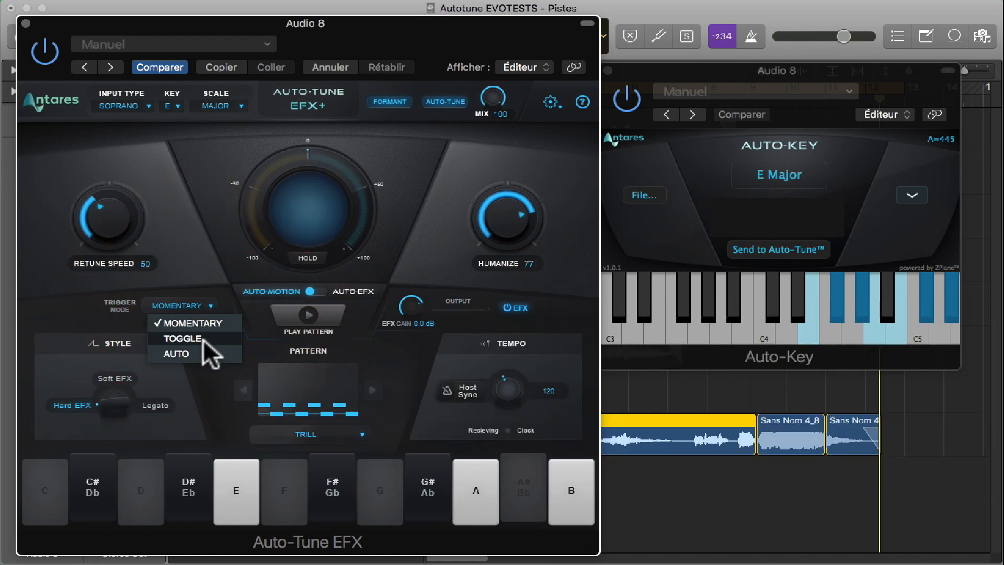
{"action": "left_click", "coordinate": [204, 350]}
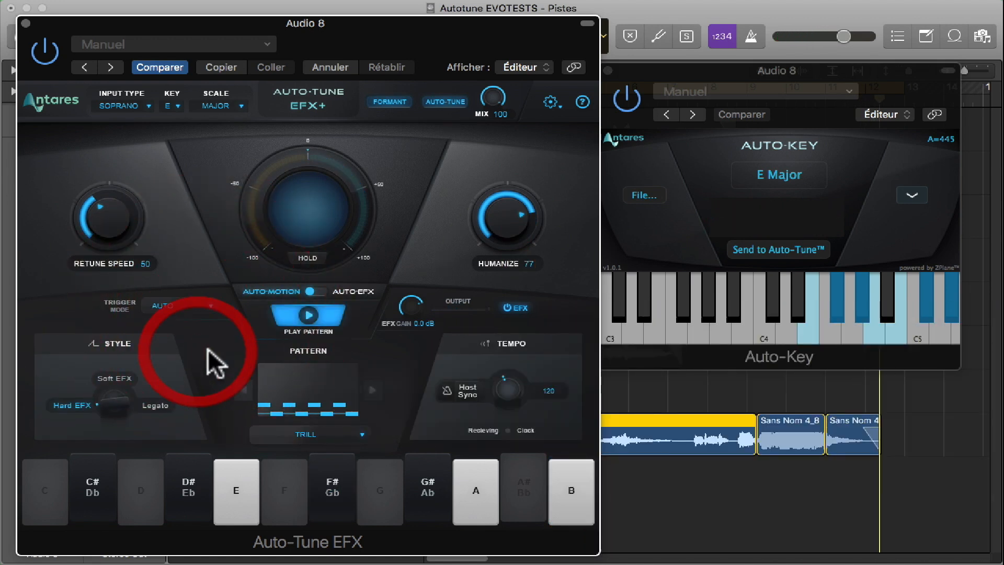
Step: Choose the Up 'n Back pattern and play the vocal with its tempo synced to the host at 1/16
{"action": "left_click", "coordinate": [349, 431]}
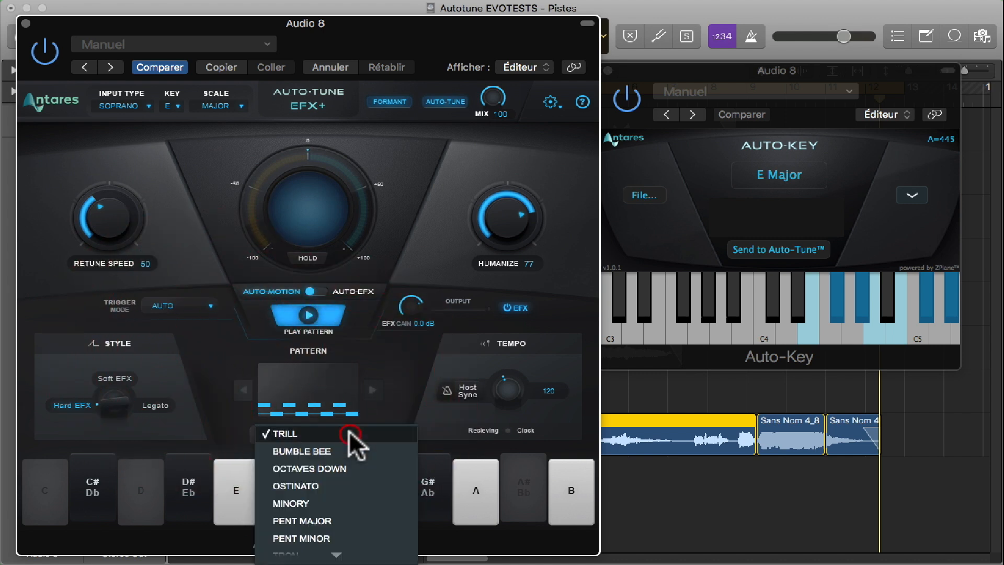
{"action": "mouse_move", "coordinate": [343, 547]}
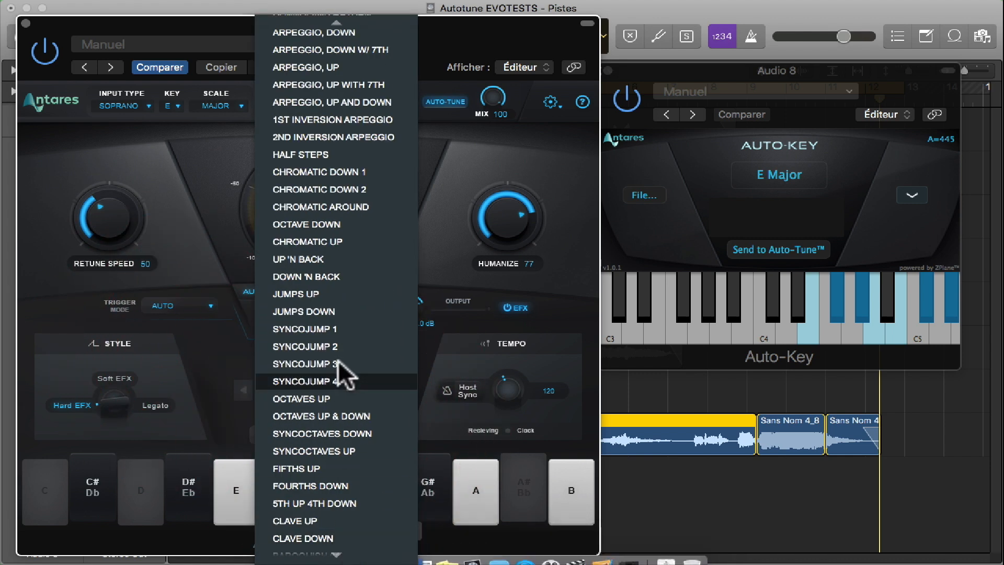
{"action": "left_click", "coordinate": [337, 260]}
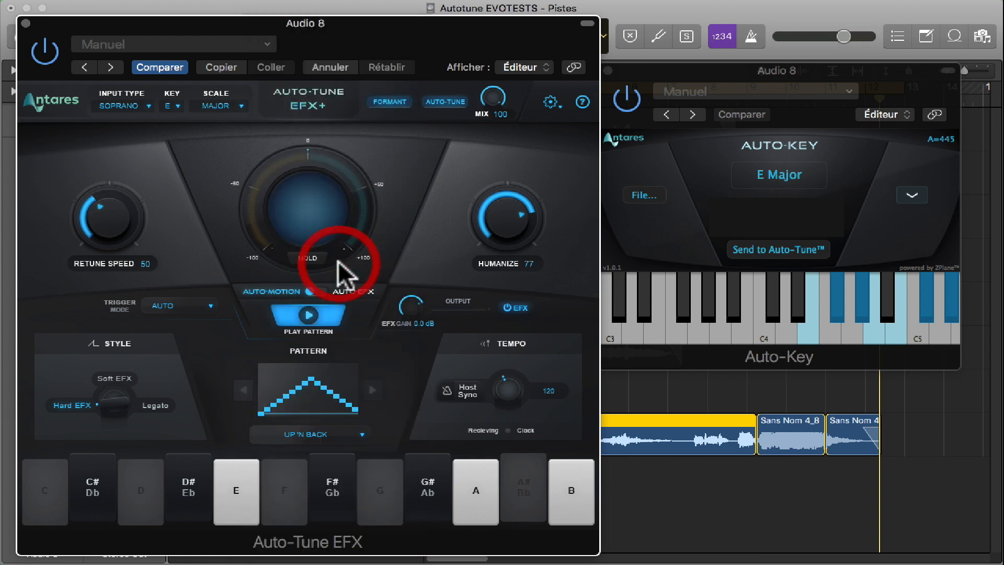
{"action": "mouse_move", "coordinate": [513, 395]}
{"action": "left_mouse_down"}
{"action": "mouse_move", "coordinate": [509, 366]}
{"action": "mouse_move", "coordinate": [504, 376]}
{"action": "left_mouse_up"}
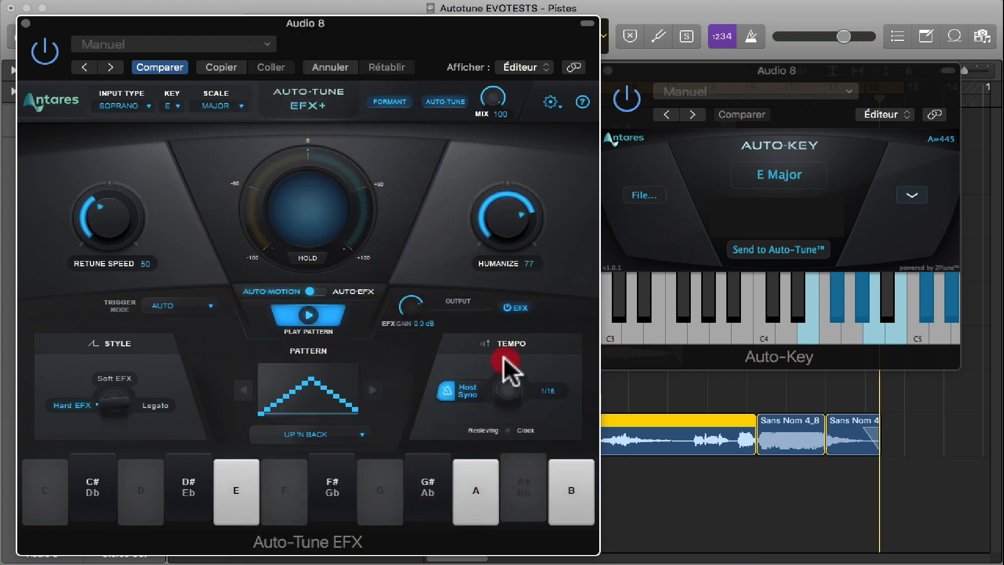
{"action": "key", "text": "space"}
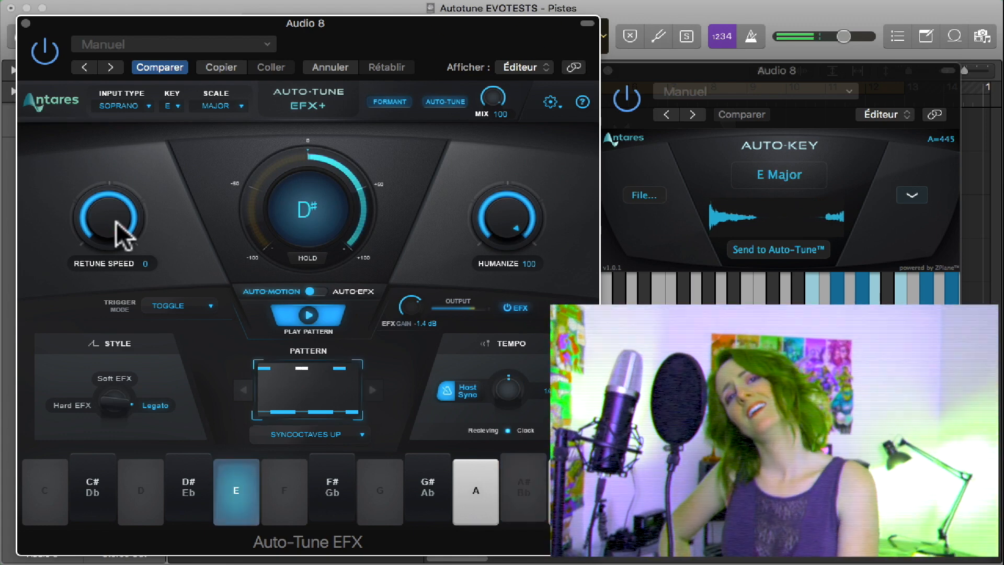
Step: Vary the Retune Speed during playback and load the Maj 3rd Up patch in Auto-EFX
{"action": "left_click_drag", "start_coordinate": [116, 222], "coordinate": [90, 371]}
{"action": "left_click_drag", "start_coordinate": [102, 231], "coordinate": [103, 244]}
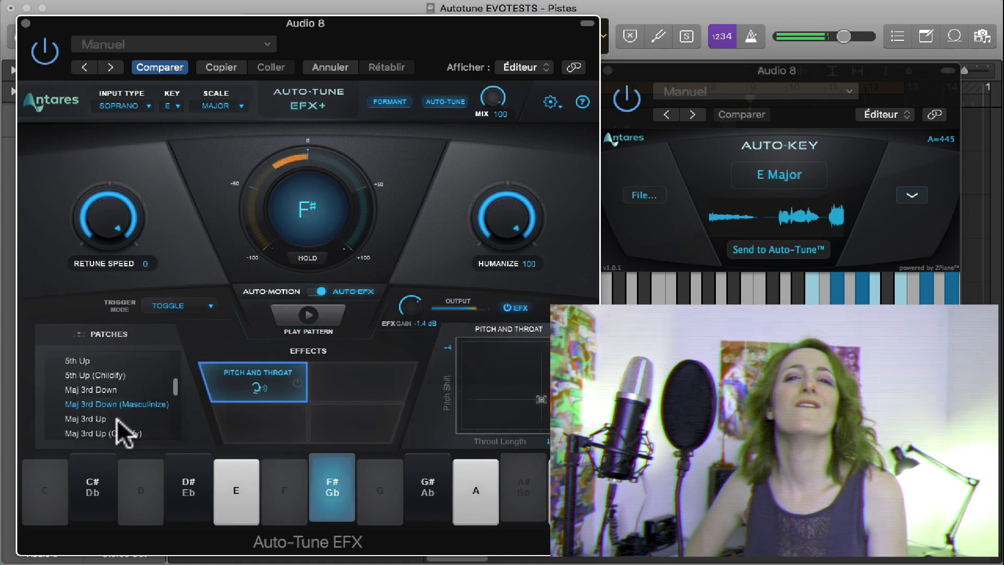
{"action": "left_click", "coordinate": [117, 418]}
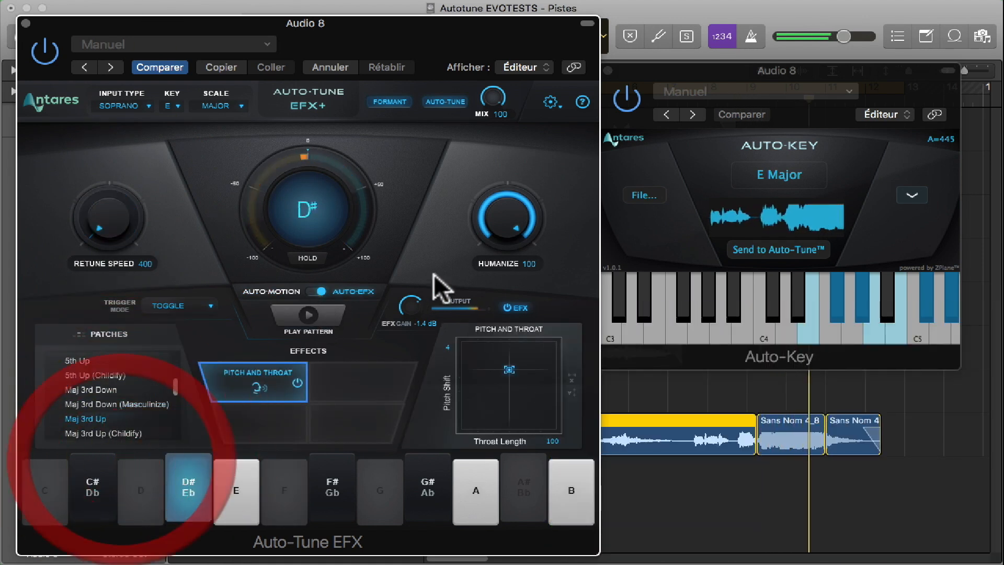
Step: Set Humanize to 0 and Retune Speed to 5, and audition the Doom Vox patch
{"action": "left_click_drag", "start_coordinate": [502, 220], "coordinate": [502, 425]}
{"action": "left_click_drag", "start_coordinate": [110, 220], "coordinate": [103, 218]}
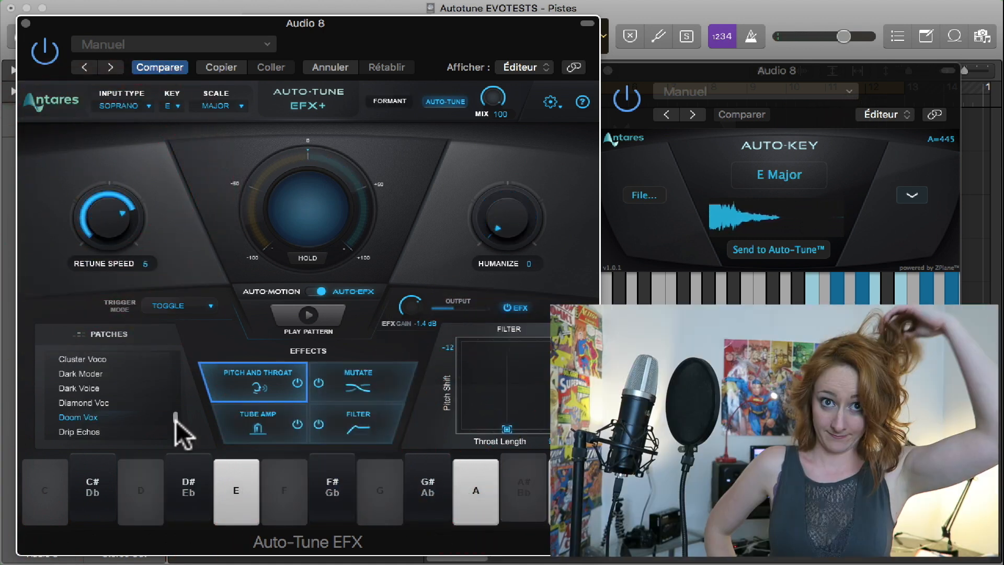
{"action": "left_click_drag", "start_coordinate": [176, 419], "coordinate": [175, 424]}
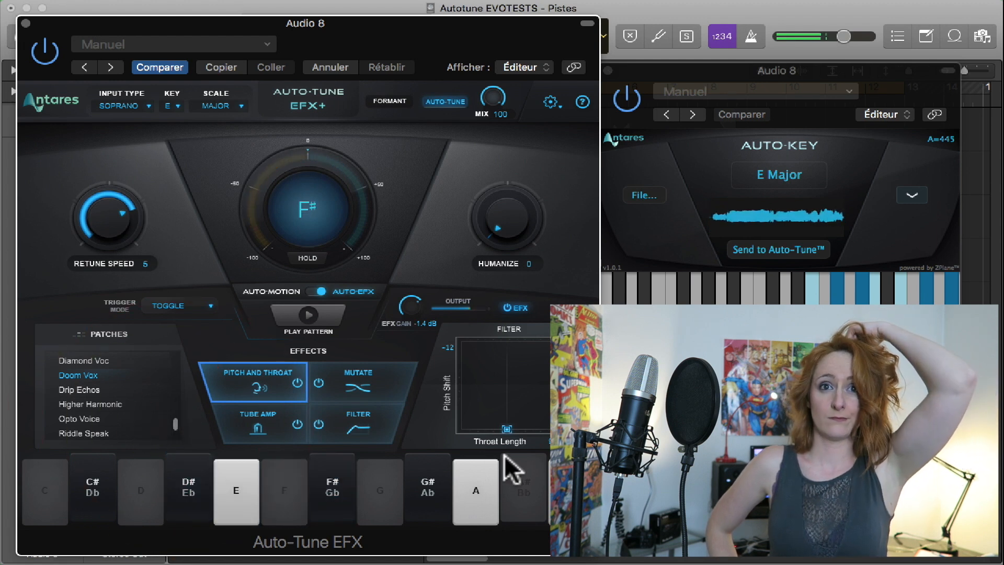
Step: In Auto-Motion, set the trigger mode to Auto, the style to Legato and the EFX gain to -10.8 dB
{"action": "left_click", "coordinate": [405, 286]}
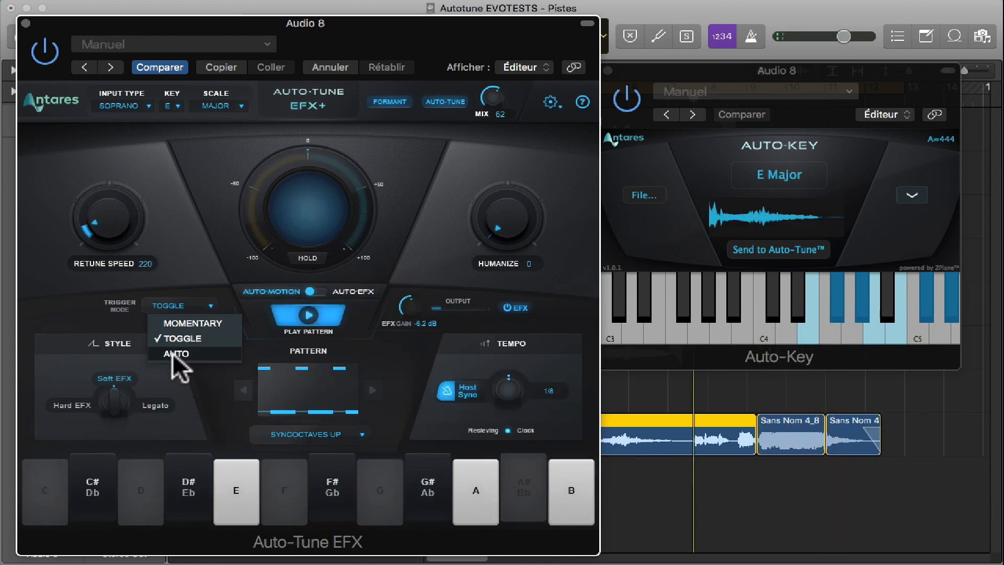
{"action": "left_click", "coordinate": [173, 352]}
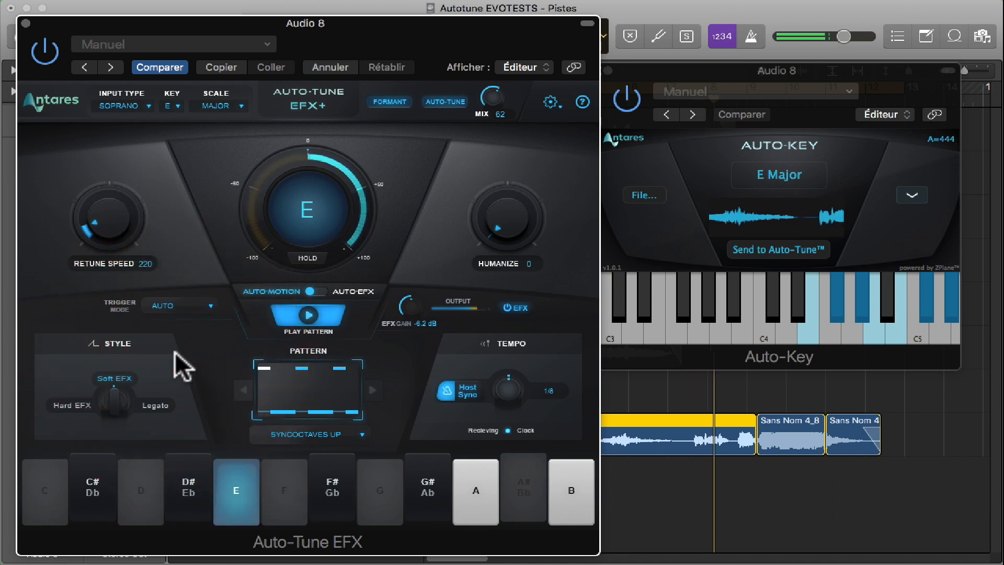
{"action": "left_click_drag", "start_coordinate": [122, 393], "coordinate": [132, 413]}
{"action": "left_click_drag", "start_coordinate": [410, 307], "coordinate": [402, 328]}
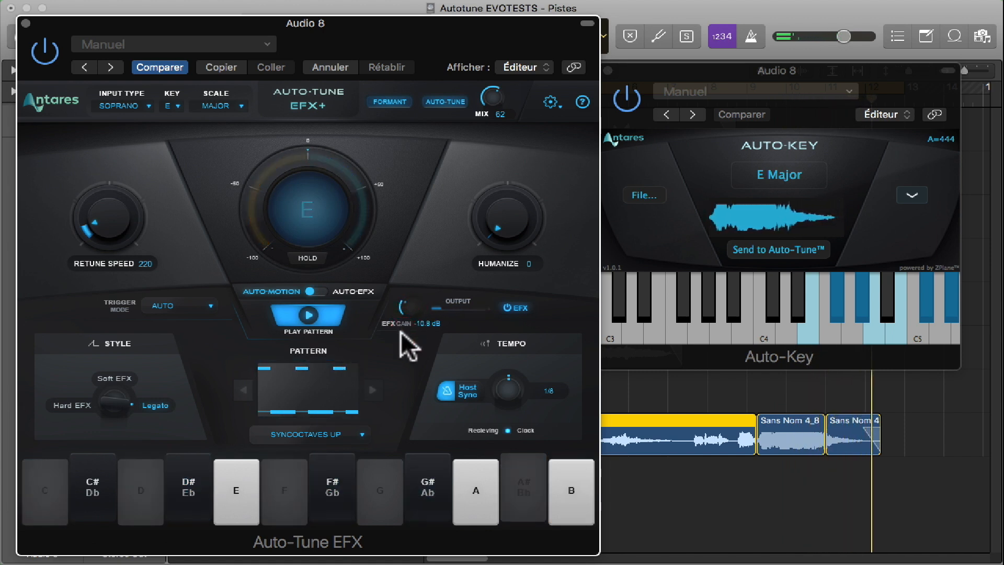